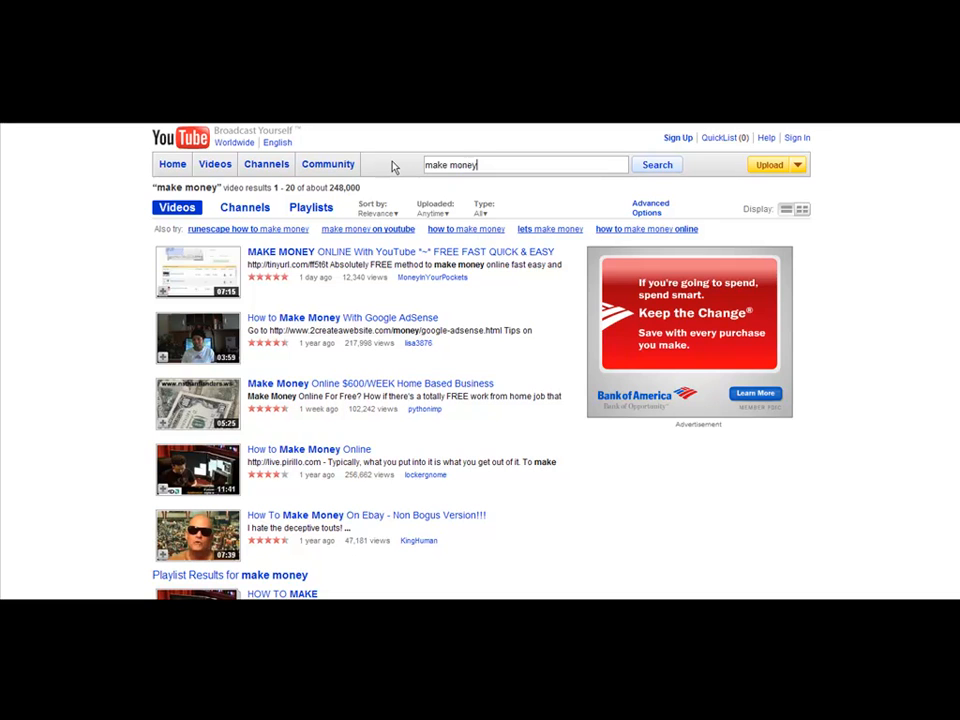
# Search YouTube for "make money surveys".
pyautogui.write('surveys')
pyautogui.press('Return')
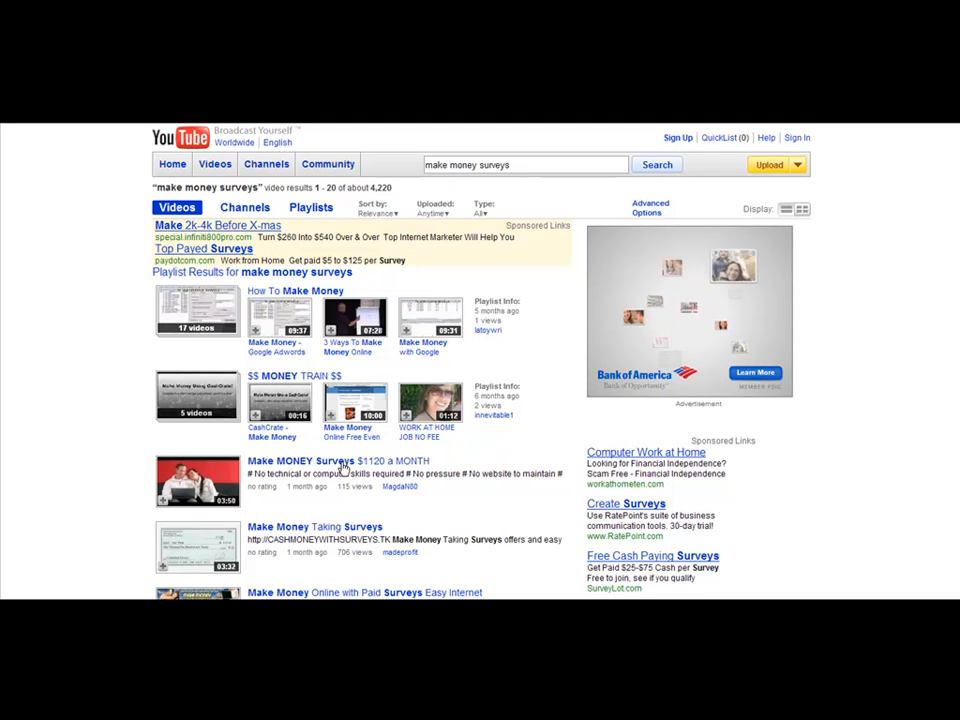
# Open the "Make MONEY Surveys $1,120 a MONTH" video, pause it, and copy its page URL.
pyautogui.click(414, 462)
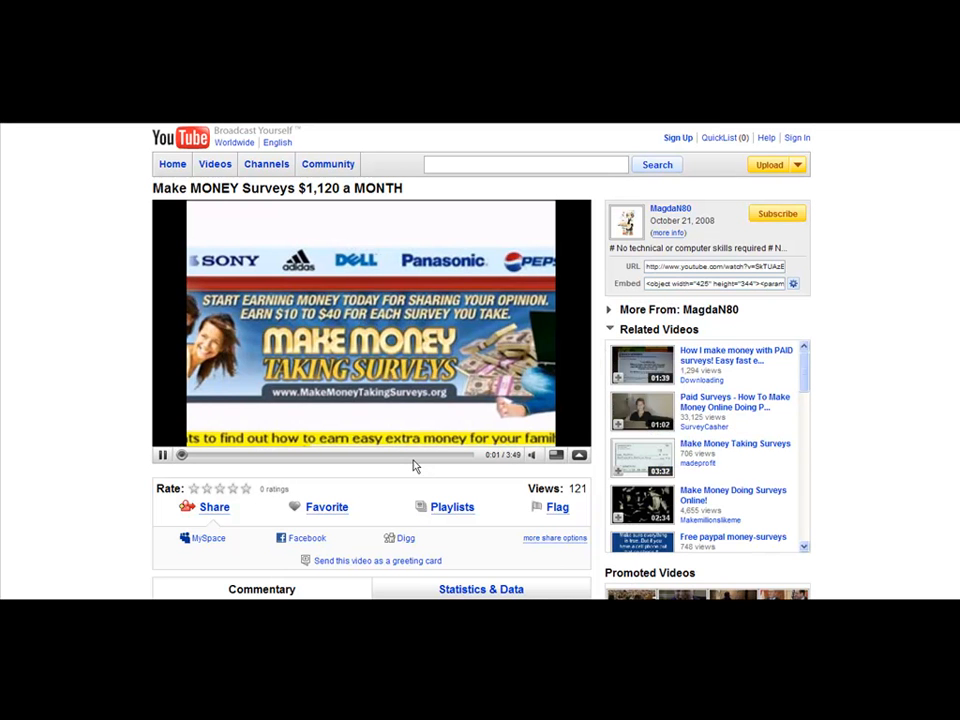
pyautogui.click(163, 455)
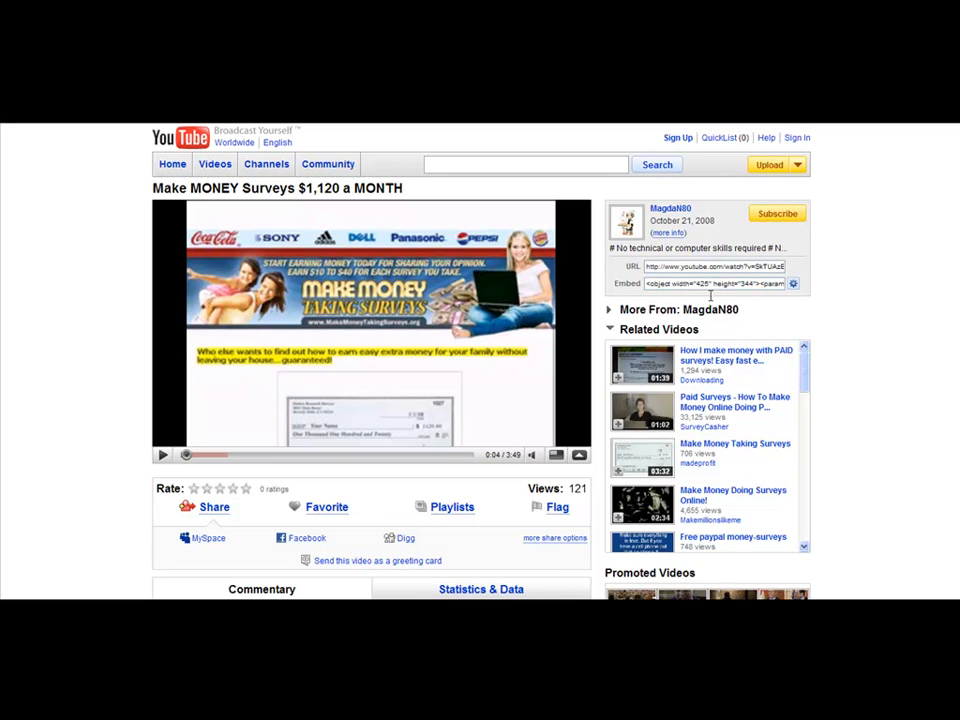
pyautogui.click(688, 266)
pyautogui.rightClick(688, 270)
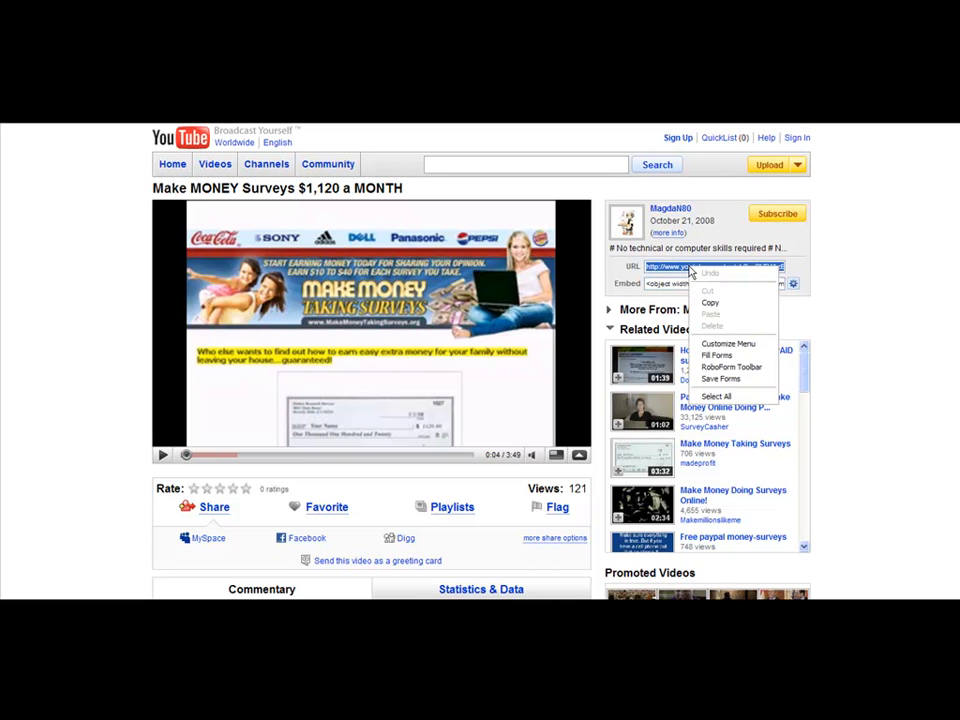
pyautogui.click(710, 301)
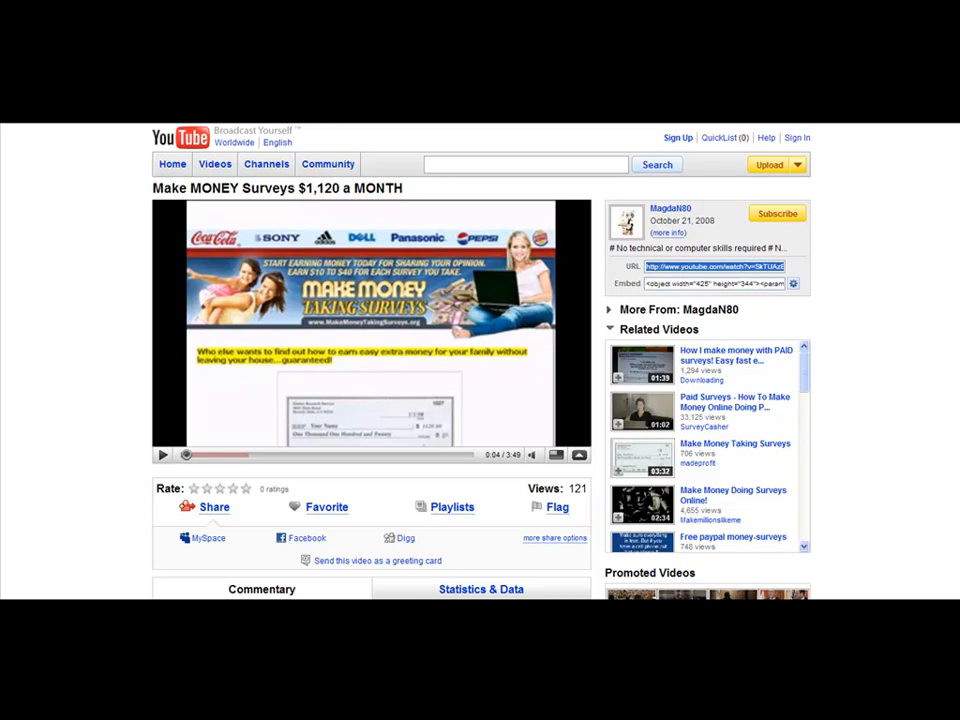
# Switch to the Weebly editor and paste the copied URL into the YouTube element's video URL field.
pyautogui.click(235, 118)
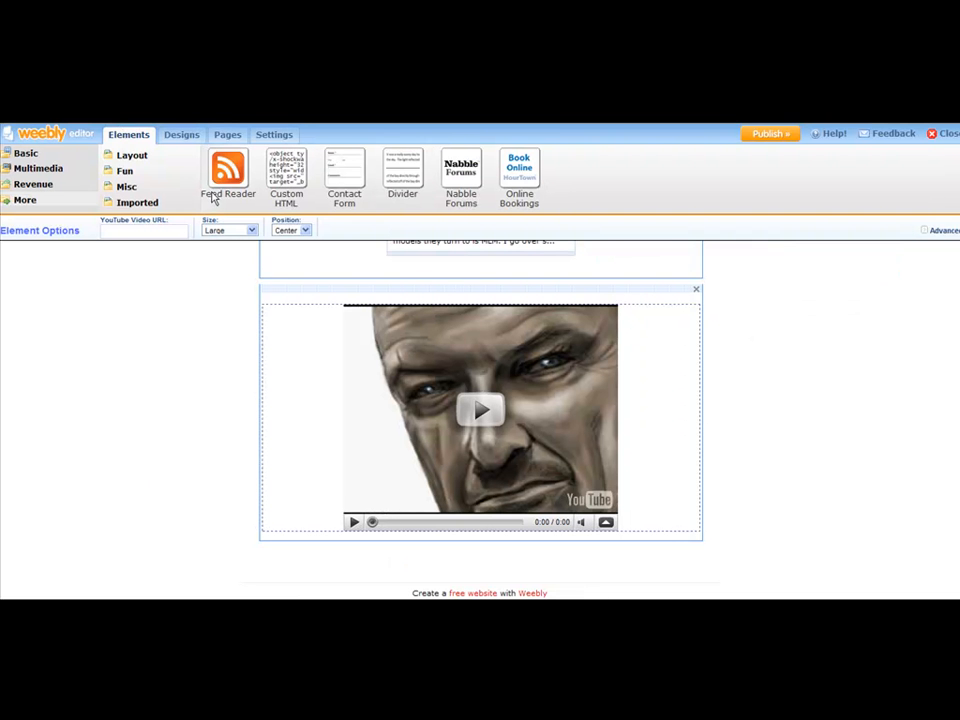
pyautogui.rightClick(129, 231)
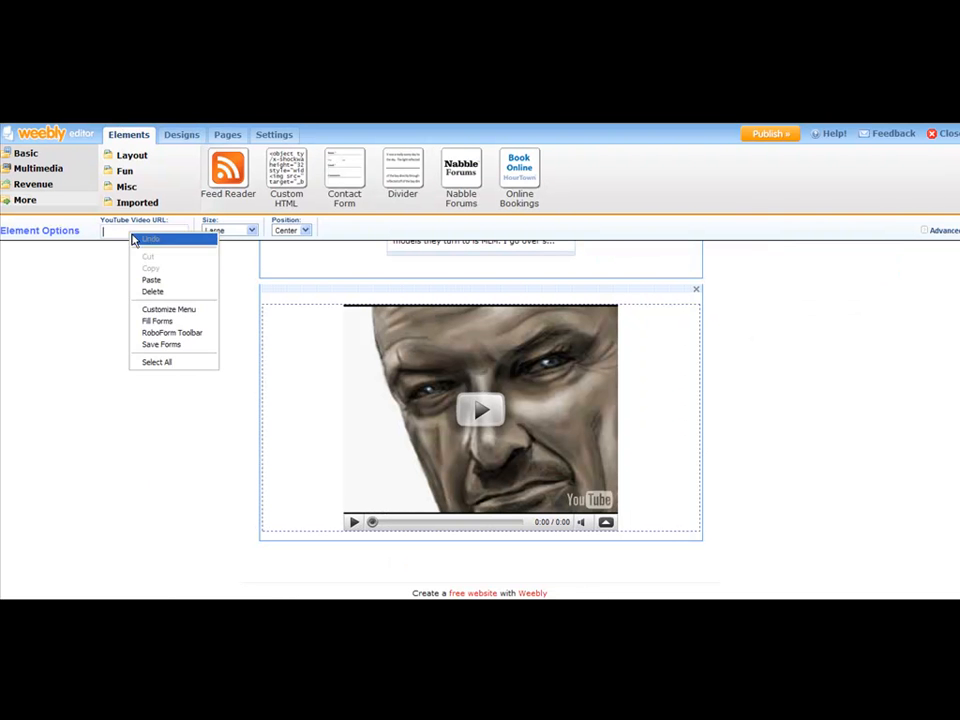
pyautogui.click(150, 280)
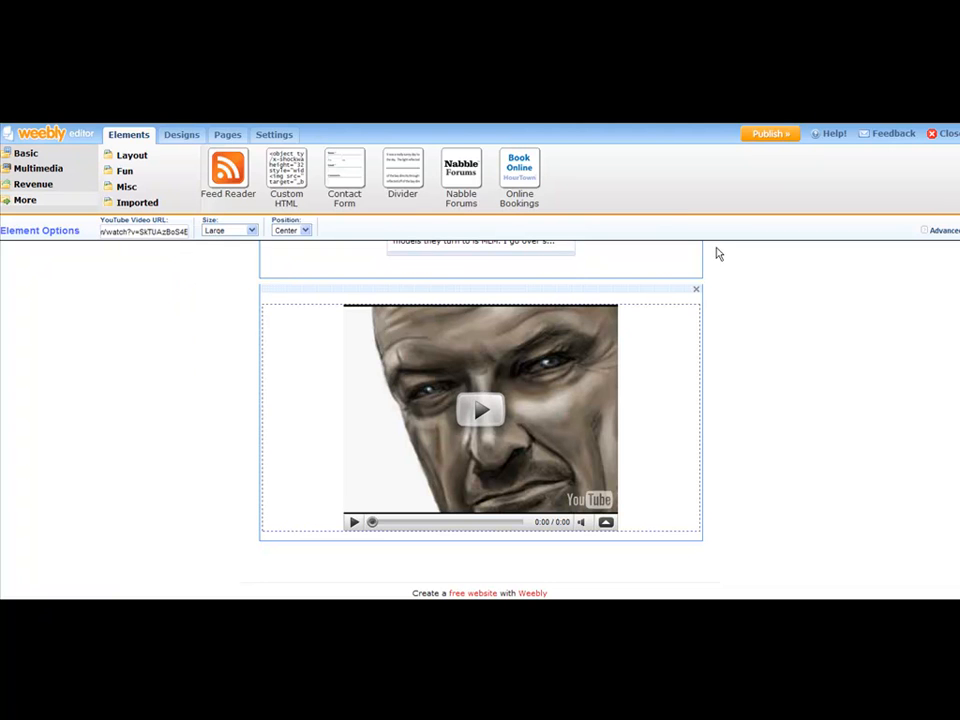
pyautogui.click(816, 337)
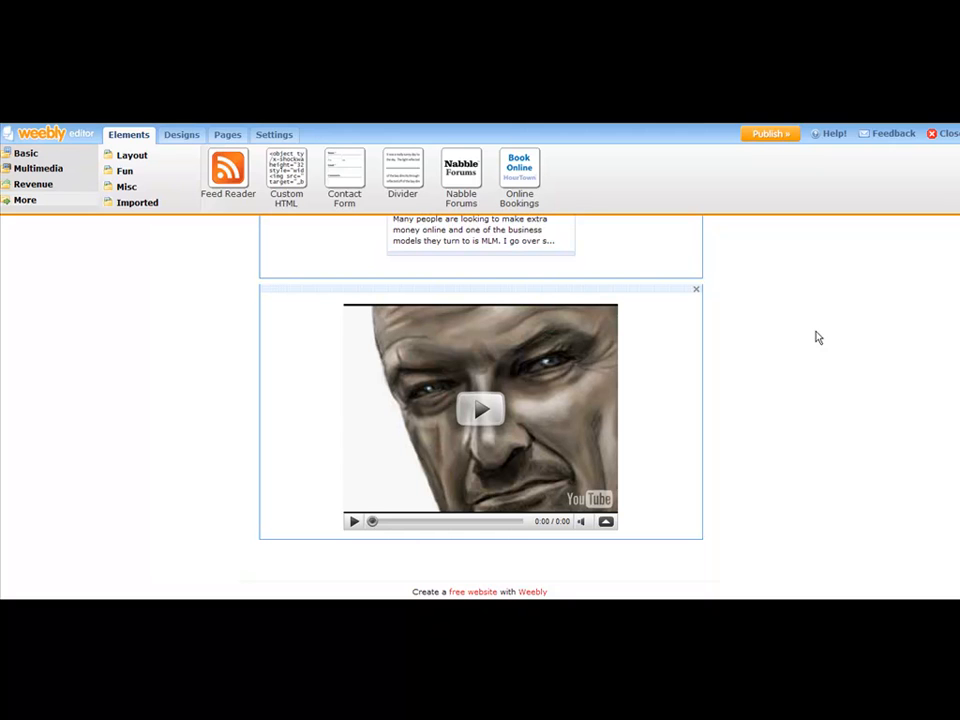
# Paste the video URL into the YouTube element again and set its size to Medium.
pyautogui.click(650, 364)
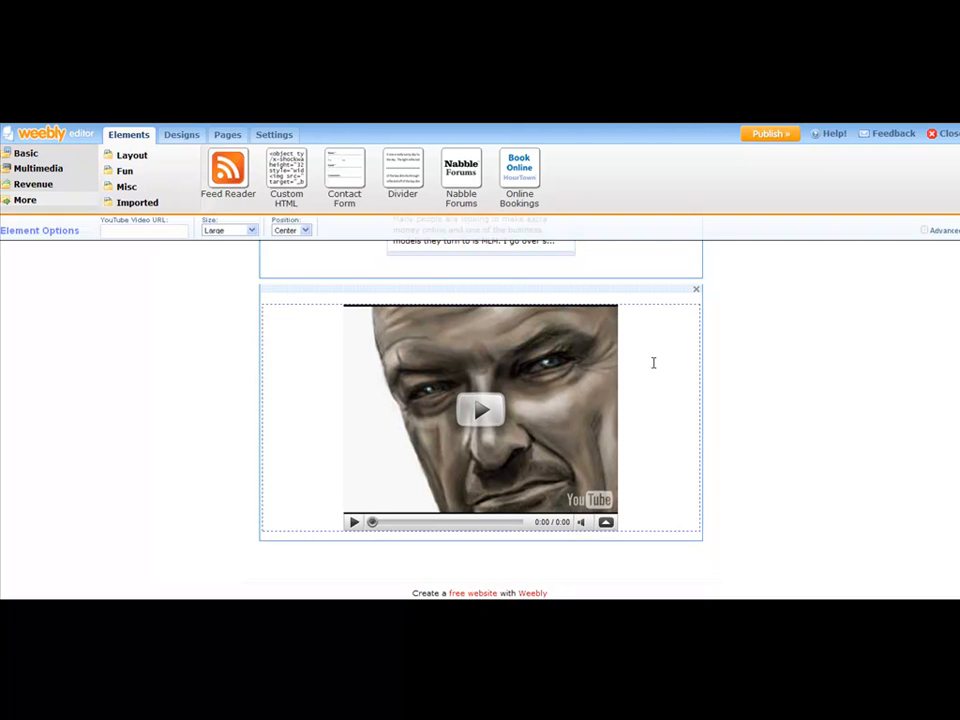
pyautogui.rightClick(122, 231)
pyautogui.click(139, 274)
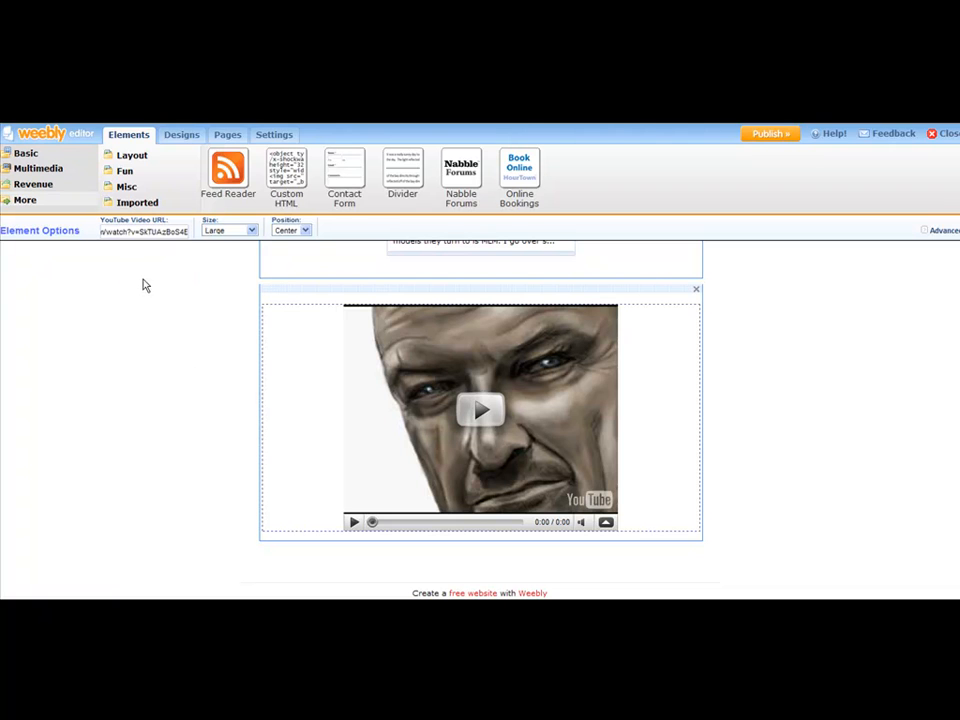
pyautogui.click(251, 231)
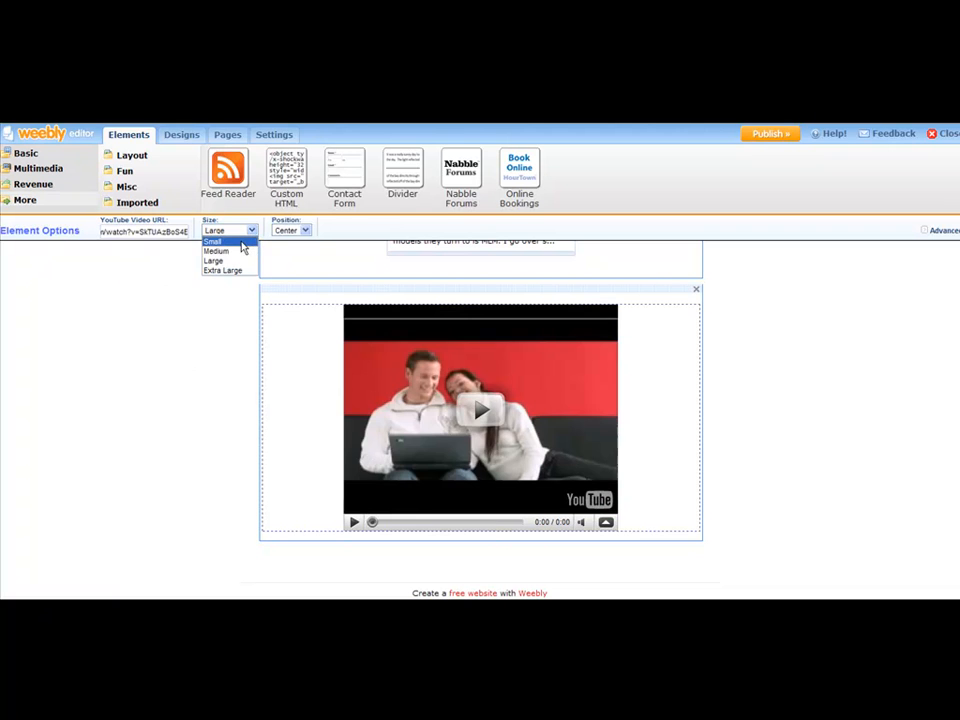
pyautogui.click(236, 251)
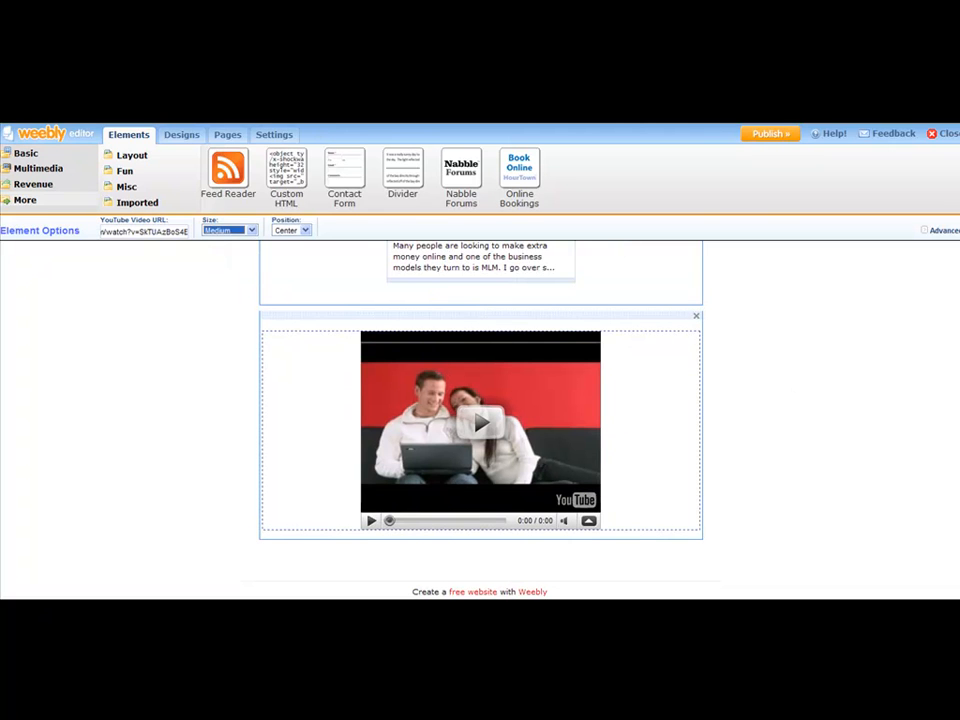
pyautogui.click(822, 332)
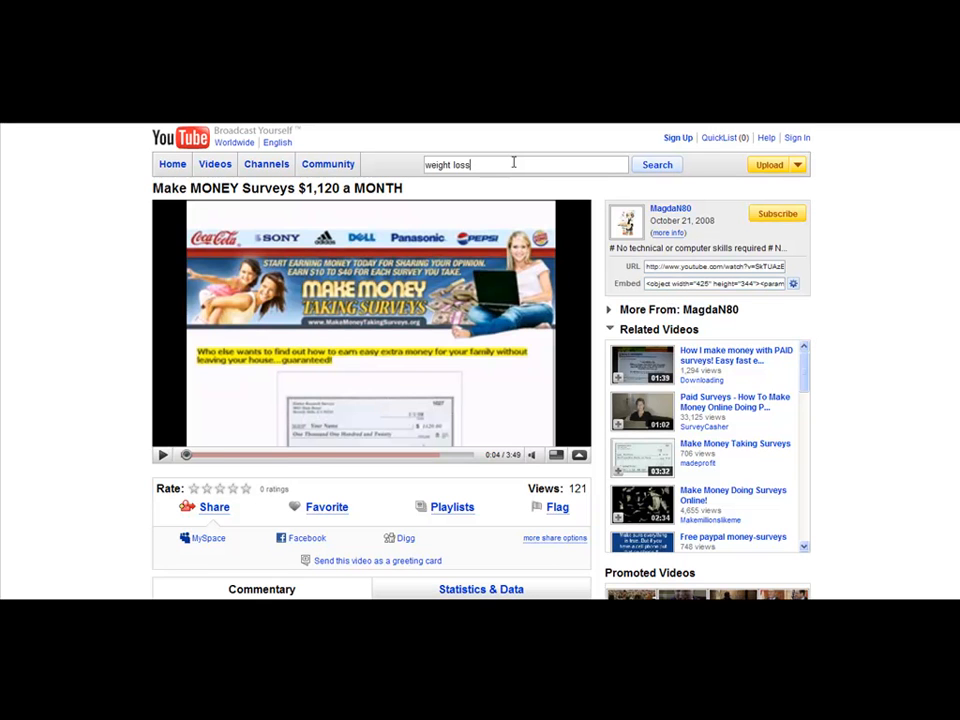
# Search YouTube for "weight loss" and enter "blu ray dvd player" as a new search term.
pyautogui.press('Return')
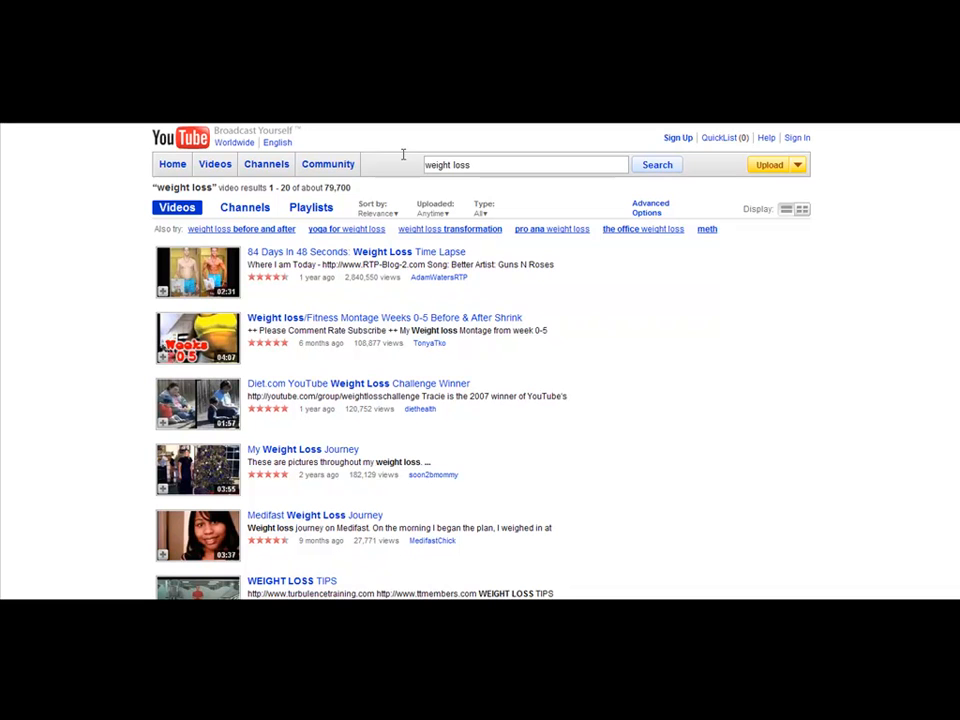
pyautogui.tripleClick(443, 163)
pyautogui.write('blu ray dvd player')
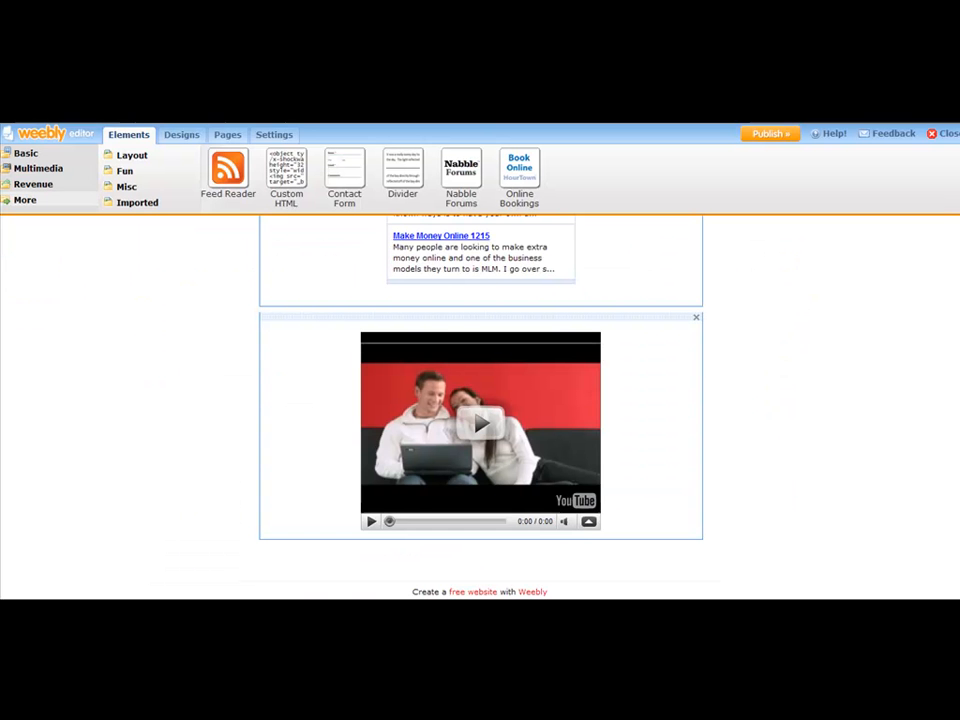
# Scroll through the page to review the article, feed and video elements.
pyautogui.scroll(3, 776, 369)
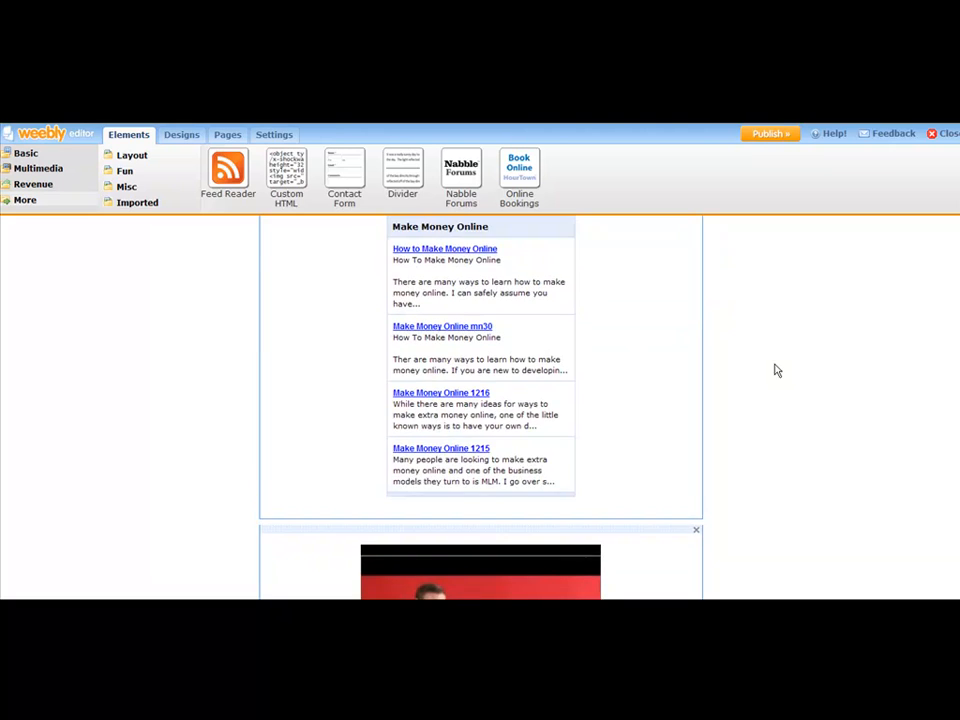
pyautogui.scroll(-3, 778, 370)
pyautogui.scroll(10, 780, 370)
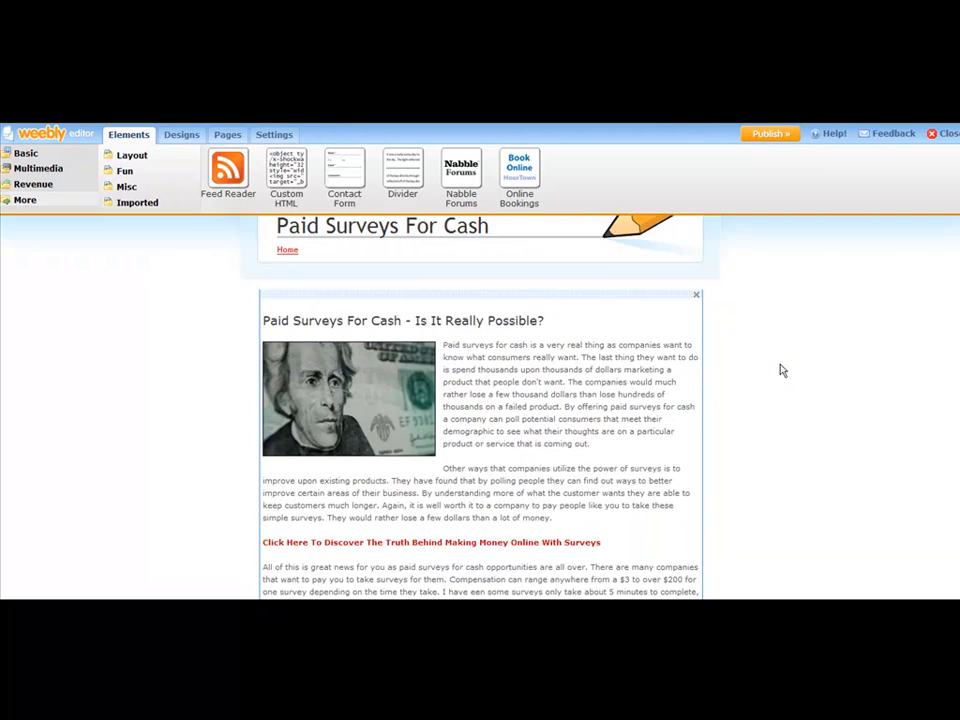
pyautogui.scroll(-1, 477, 400)
pyautogui.scroll(-6, 485, 335)
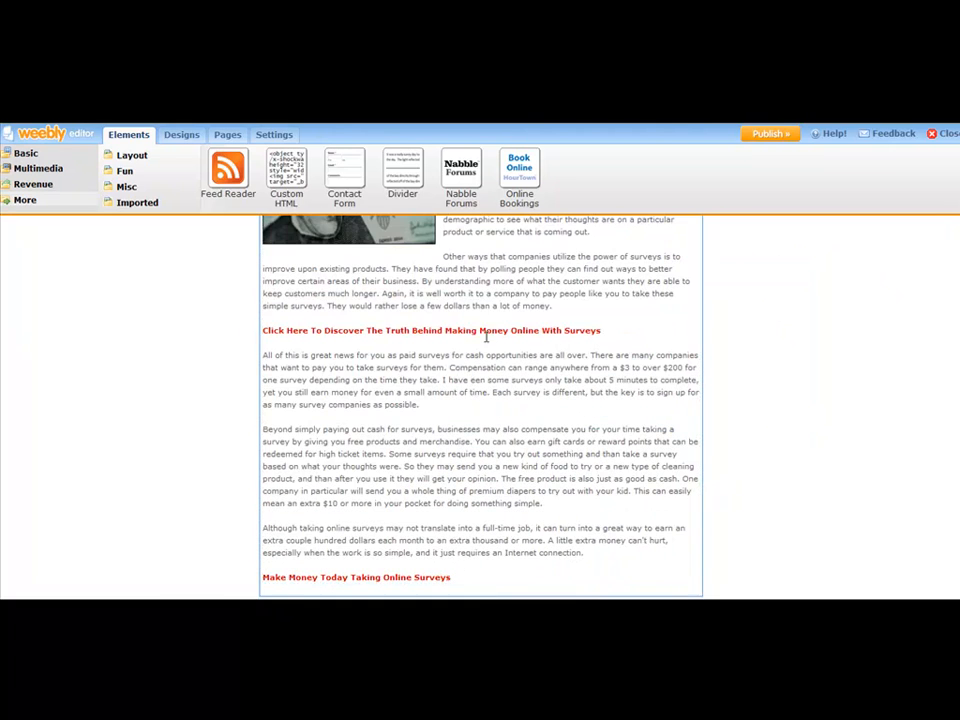
pyautogui.scroll(-3, 572, 319)
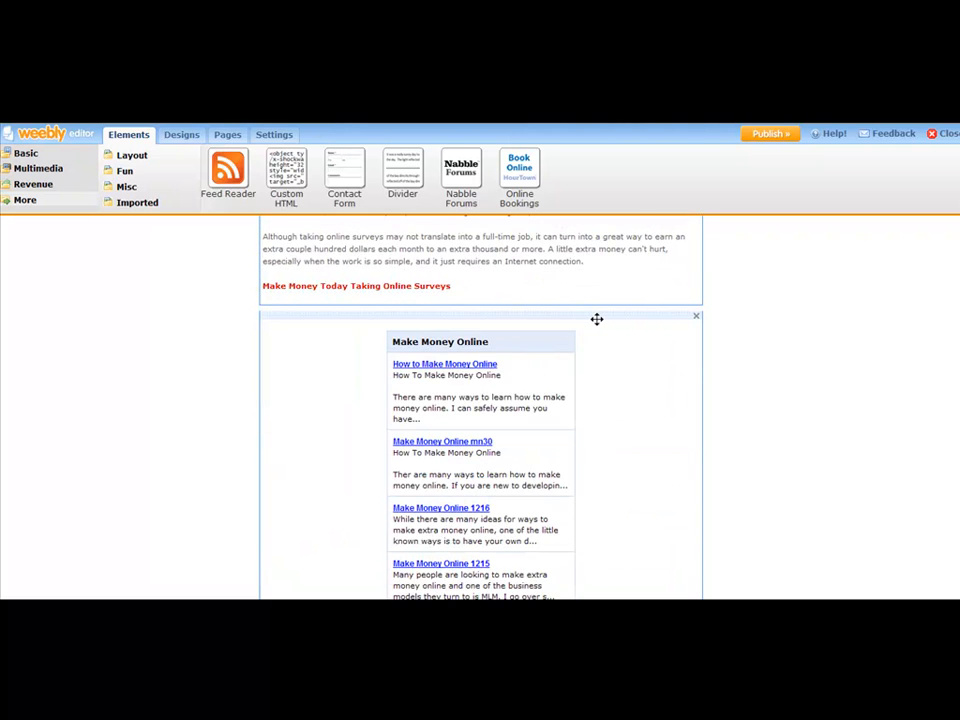
pyautogui.scroll(-2, 600, 322)
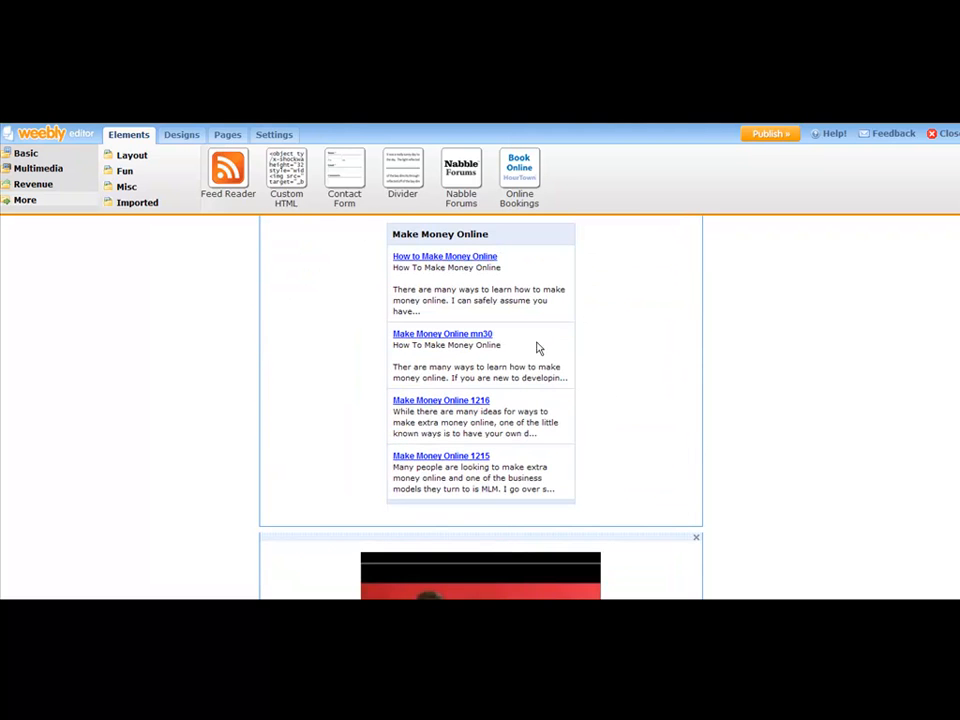
pyautogui.scroll(1, 614, 352)
pyautogui.scroll(-4, 610, 360)
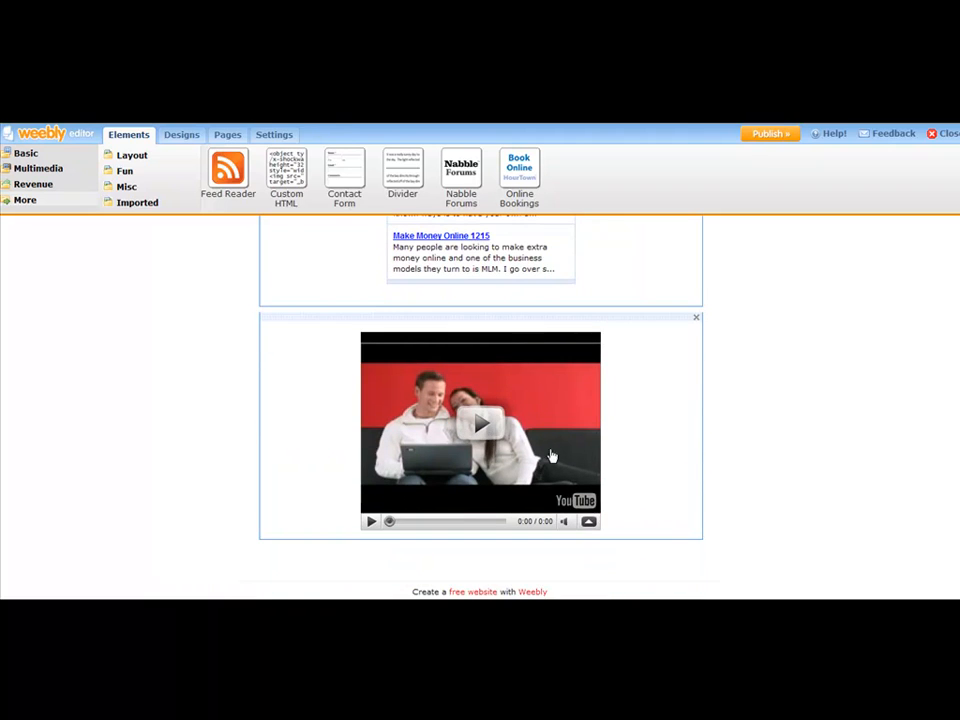
pyautogui.scroll(1, 656, 396)
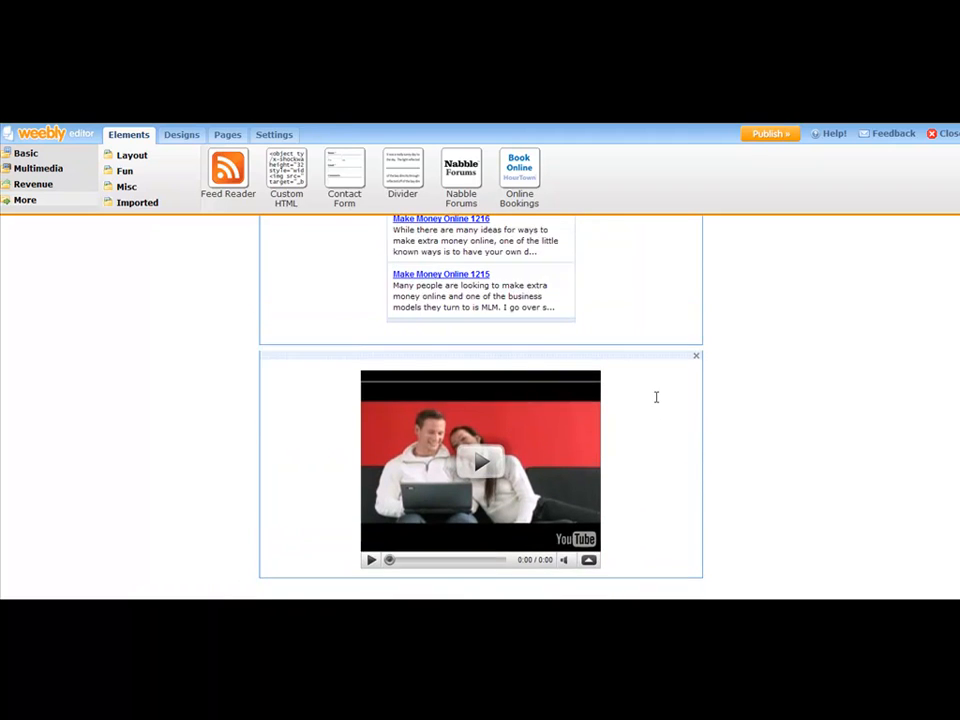
pyautogui.scroll(-1, 660, 390)
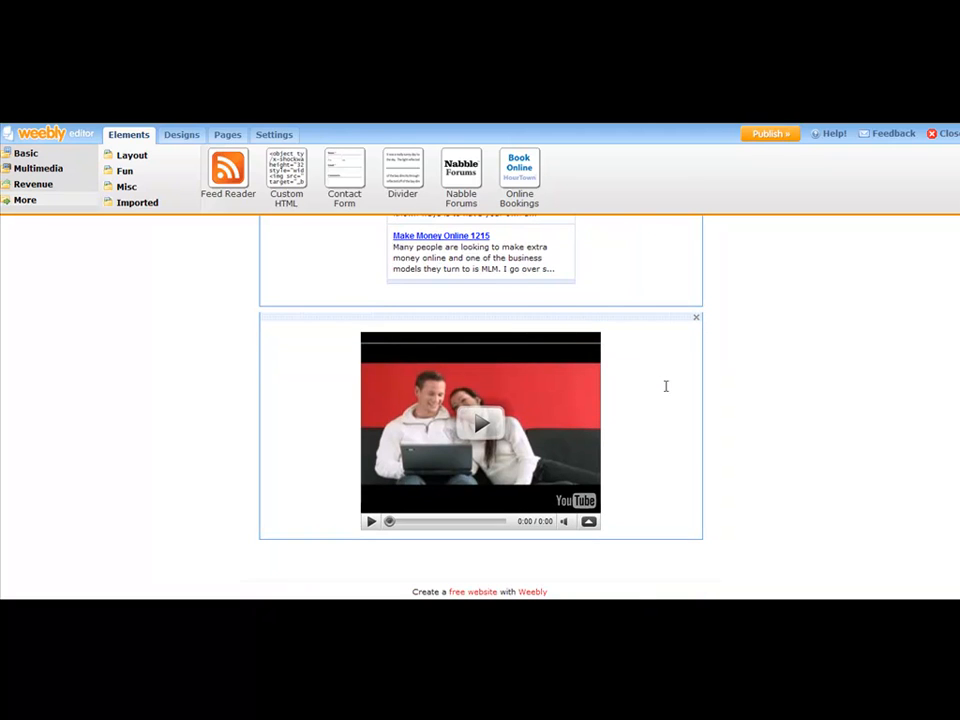
# Move the YouTube video element above the Make Money Online feed.
pyautogui.scroll(1, 663, 376)
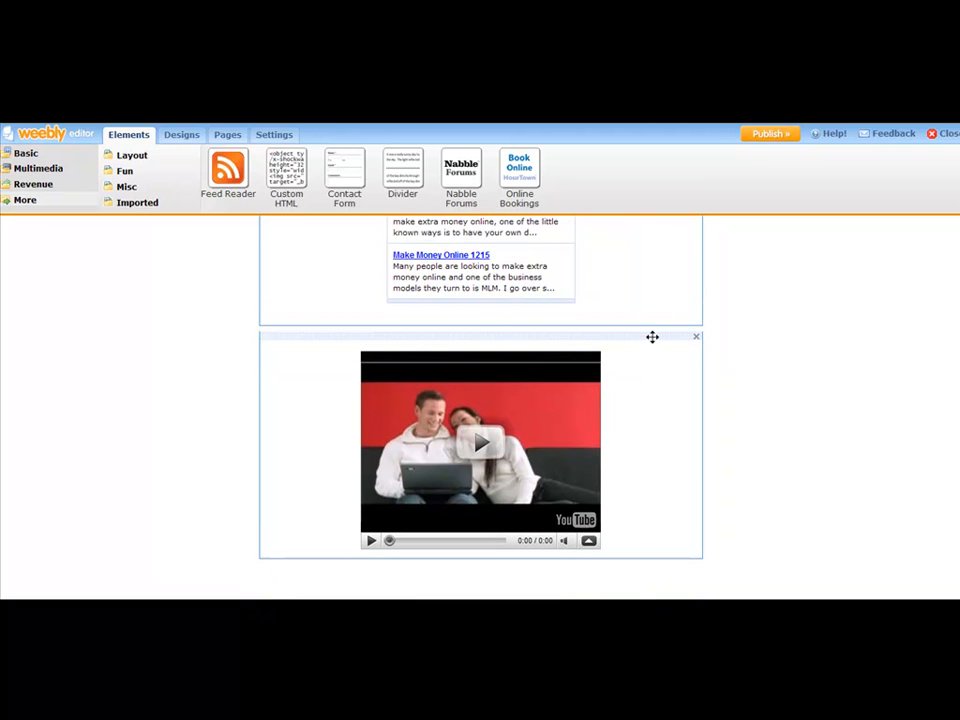
pyautogui.moveTo(652, 337); pyautogui.dragTo(639, 589)
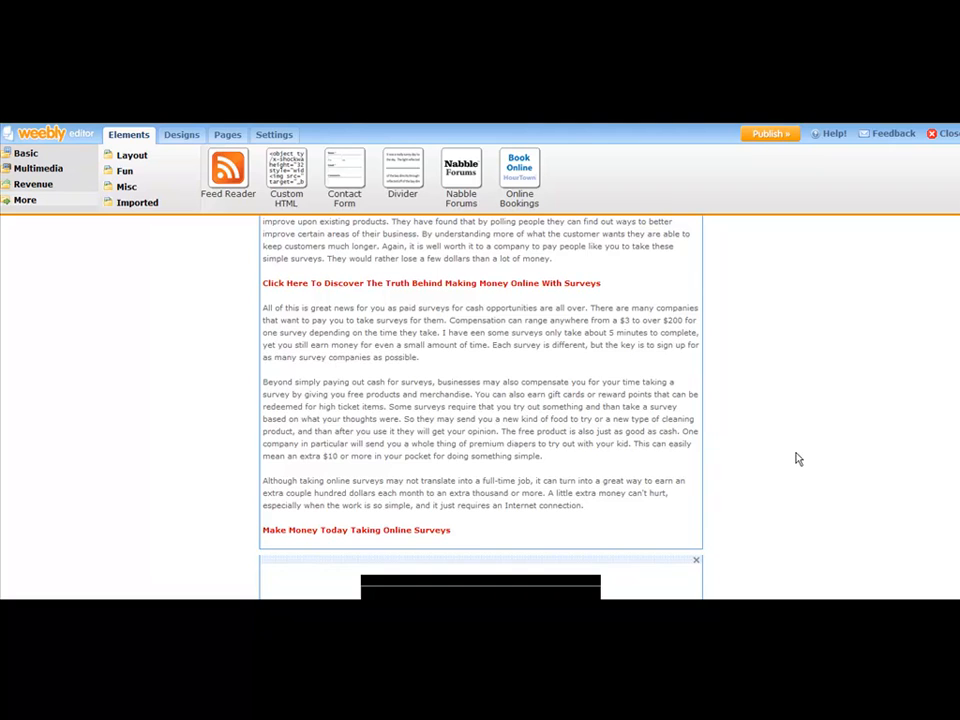
pyautogui.scroll(-3, 797, 456)
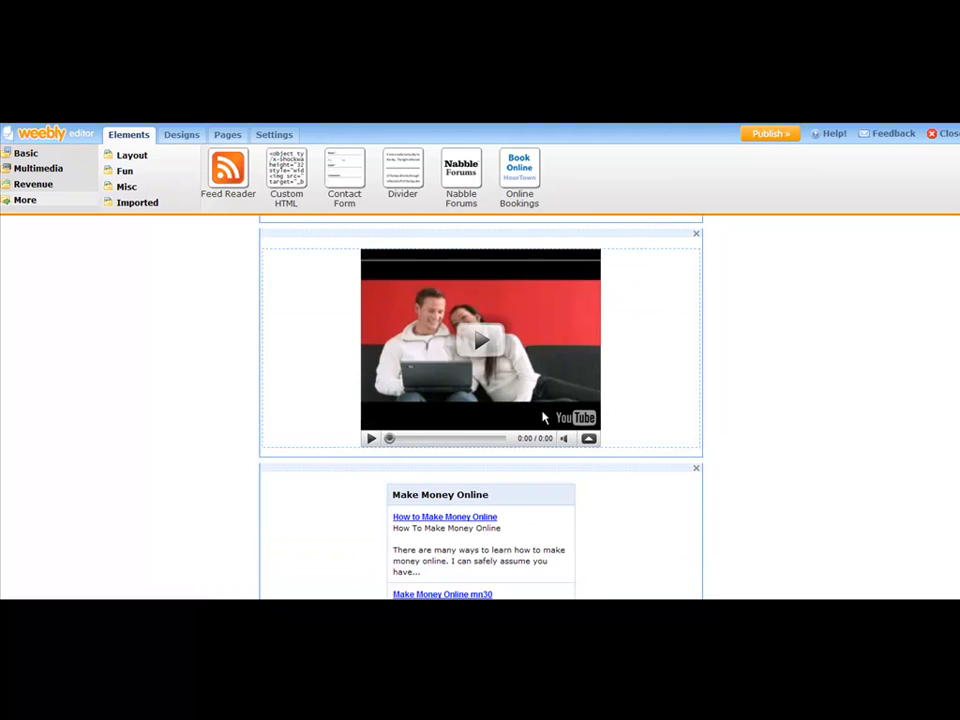
# Add a Paragraph element between the video and the feed and open it for editing.
pyautogui.scroll(-5, 630, 416)
pyautogui.scroll(3, 504, 441)
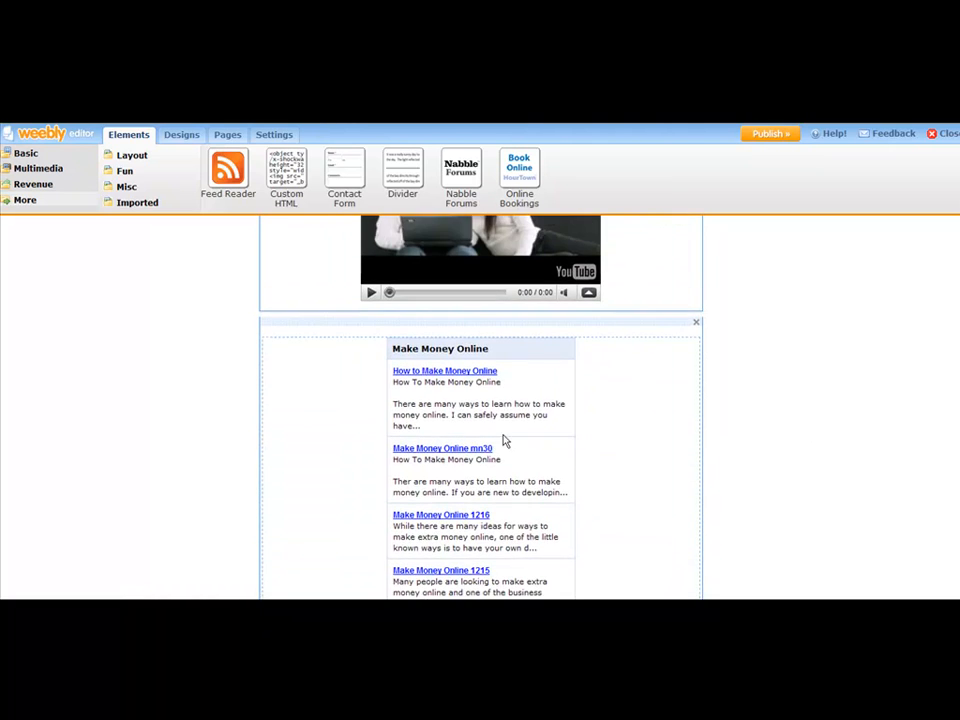
pyautogui.scroll(5, 892, 412)
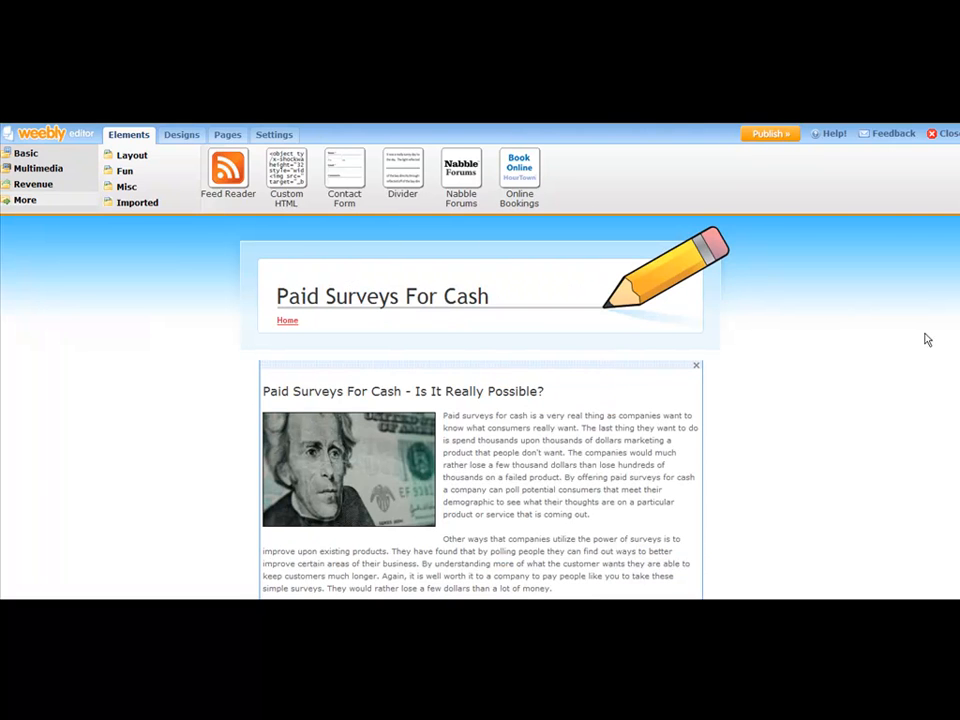
pyautogui.scroll(-5, 480, 400)
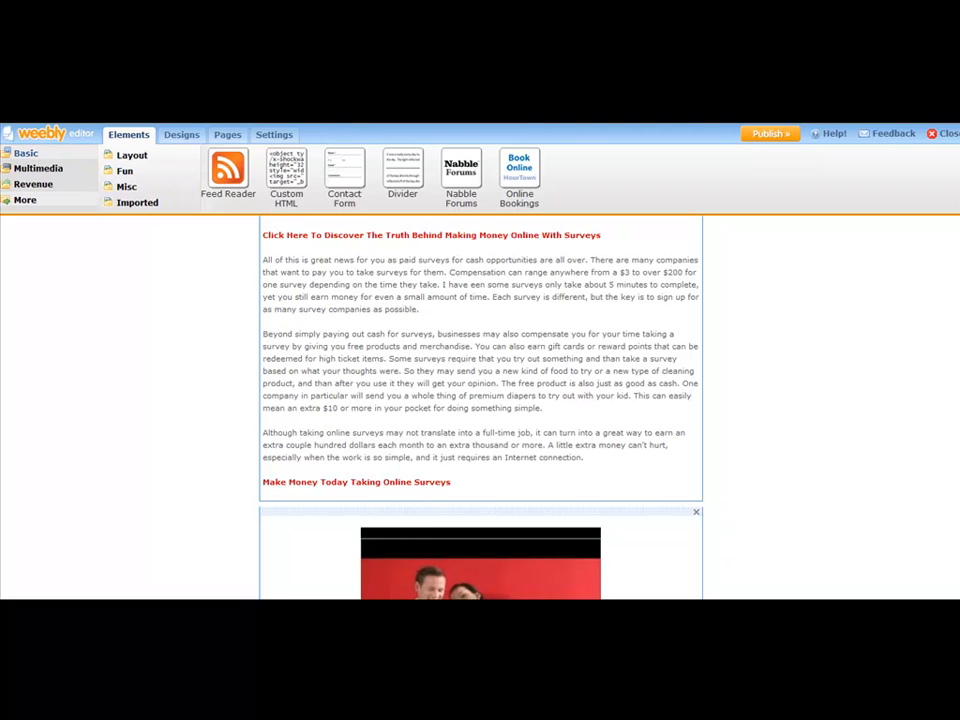
pyautogui.click(28, 154)
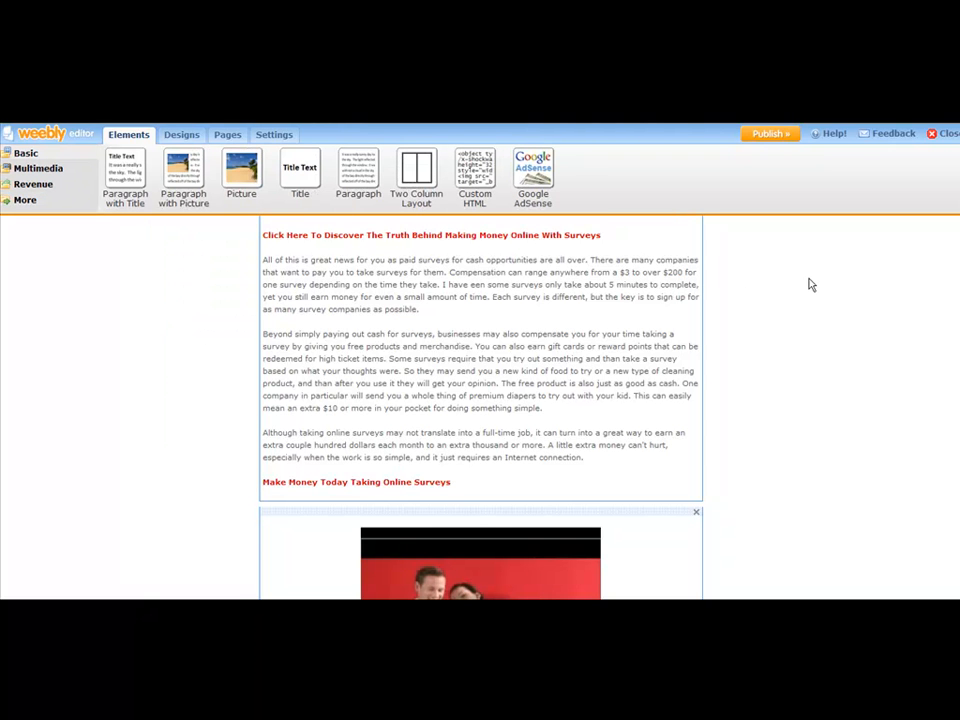
pyautogui.scroll(-5, 480, 400)
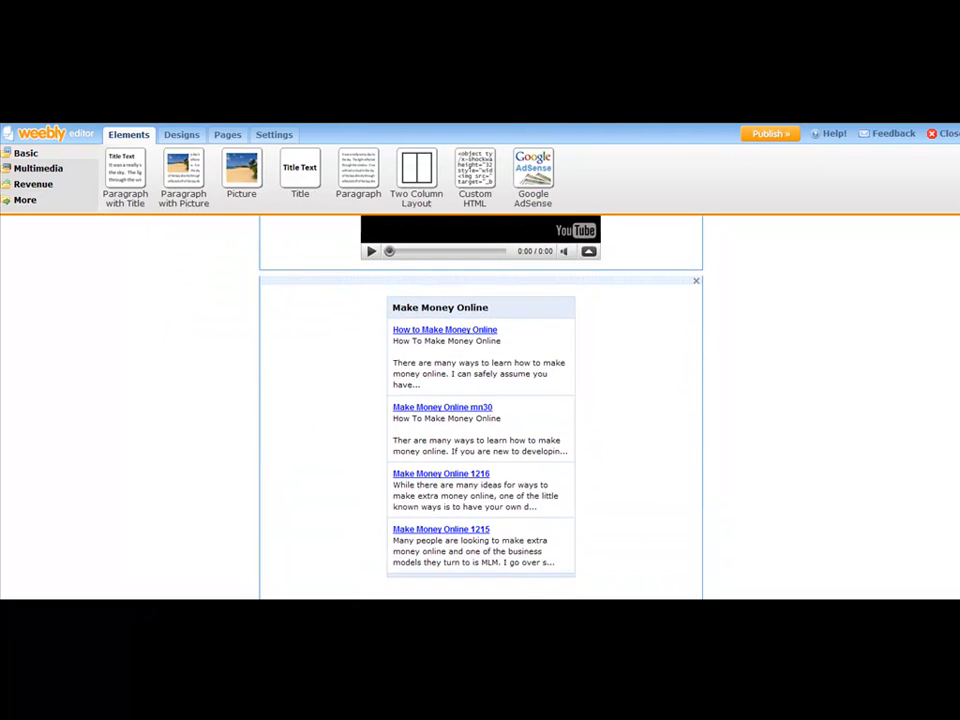
pyautogui.scroll(-1, 480, 400)
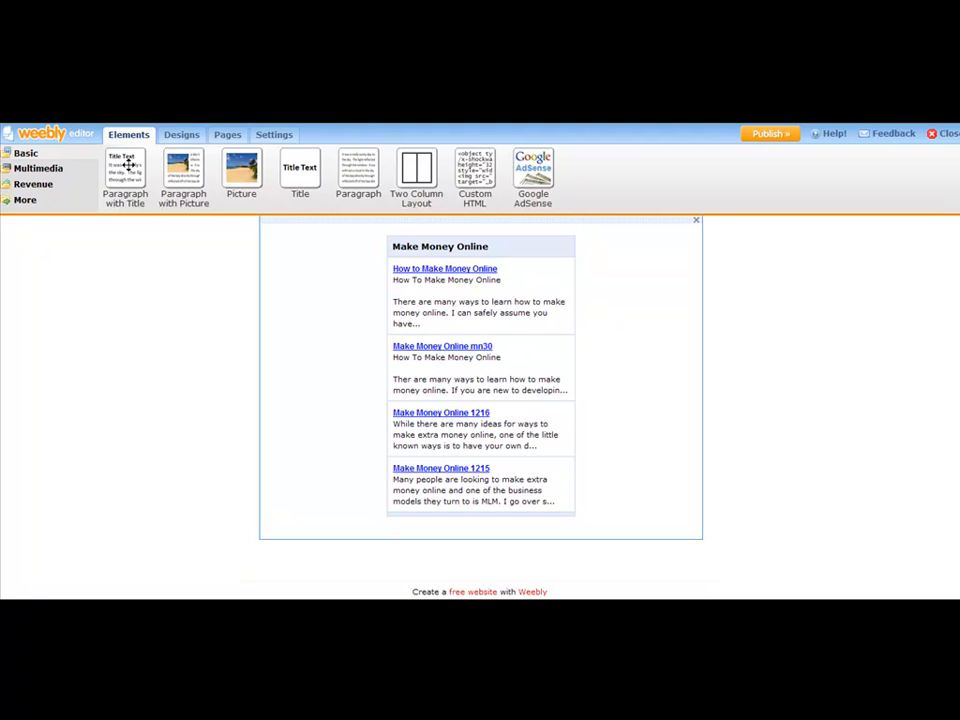
pyautogui.moveTo(360, 170); pyautogui.dragTo(477, 512)
pyautogui.moveTo(484, 375); pyautogui.dragTo(608, 270)
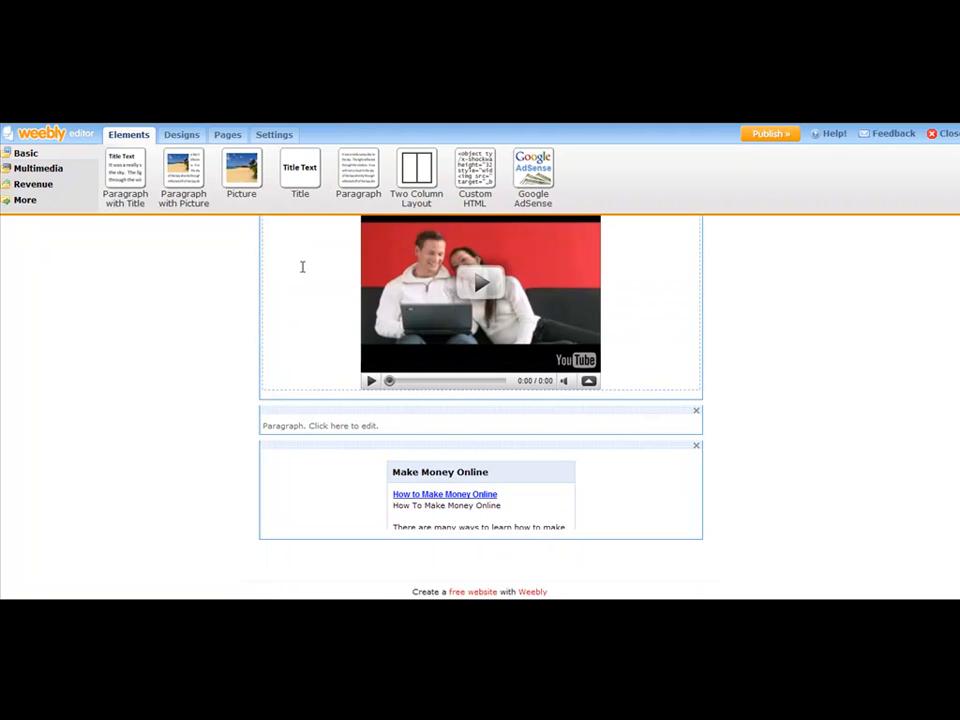
pyautogui.click(332, 425)
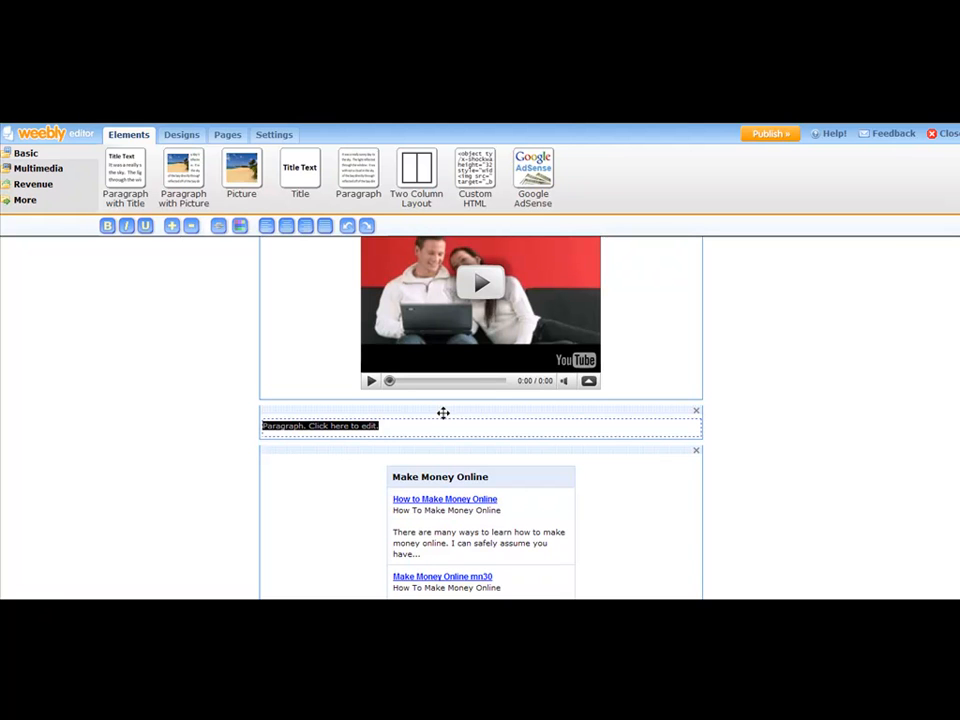
# Write "Paid Surveys For Cash - Get the Solution Now" in the new paragraph.
pyautogui.write('Said Survey s')
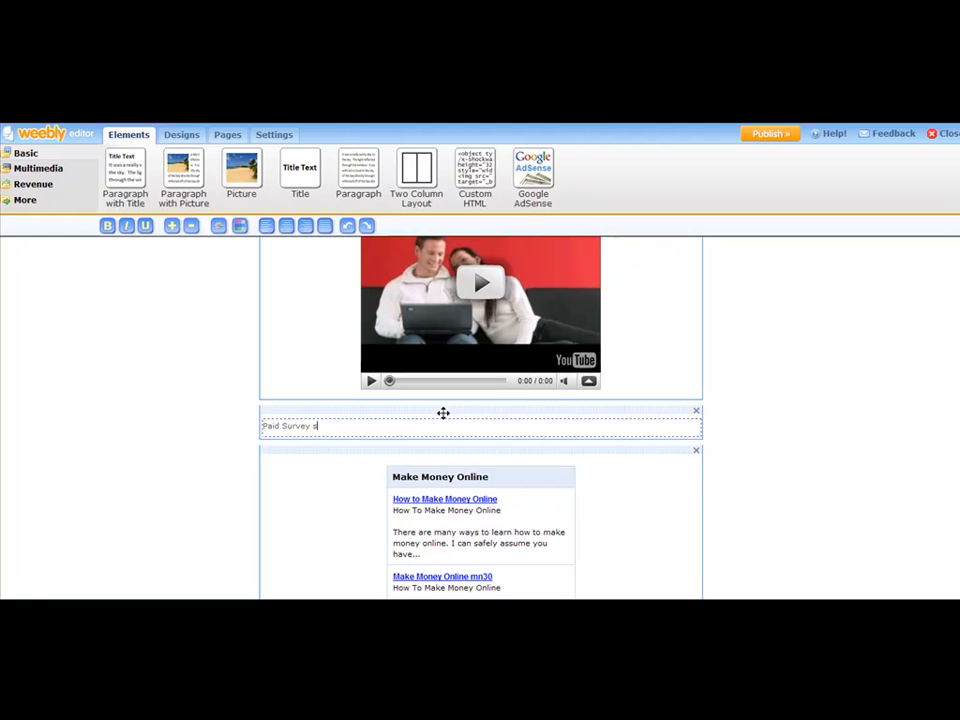
pyautogui.write(' For Cash - Get the Solution Now')
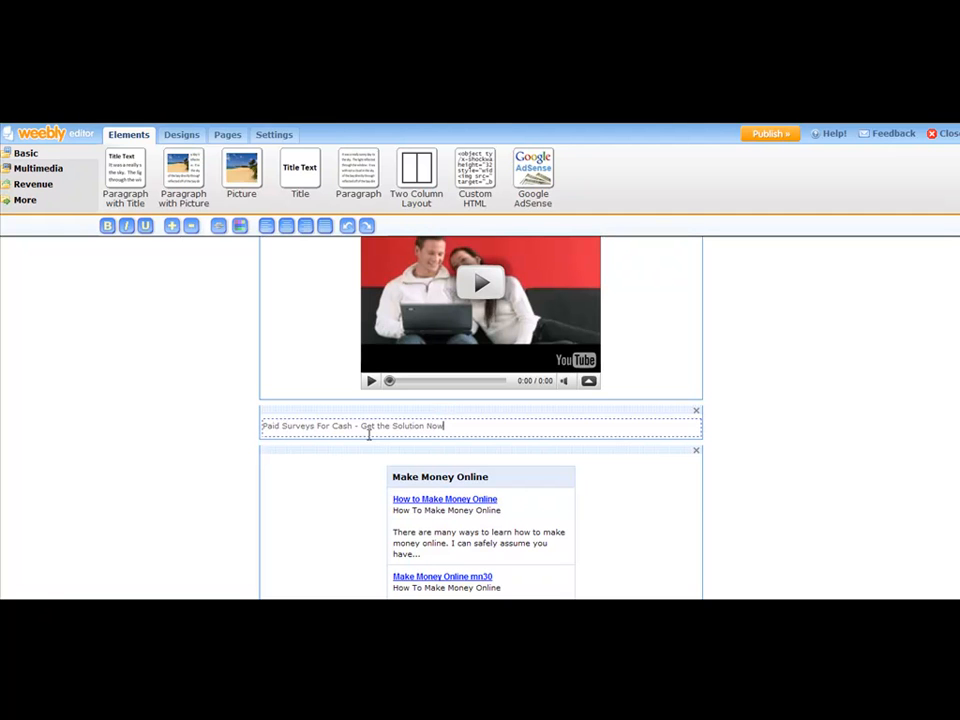
# Select the paragraph text, center it and make it bold.
pyautogui.moveTo(447, 425); pyautogui.dragTo(262, 425)
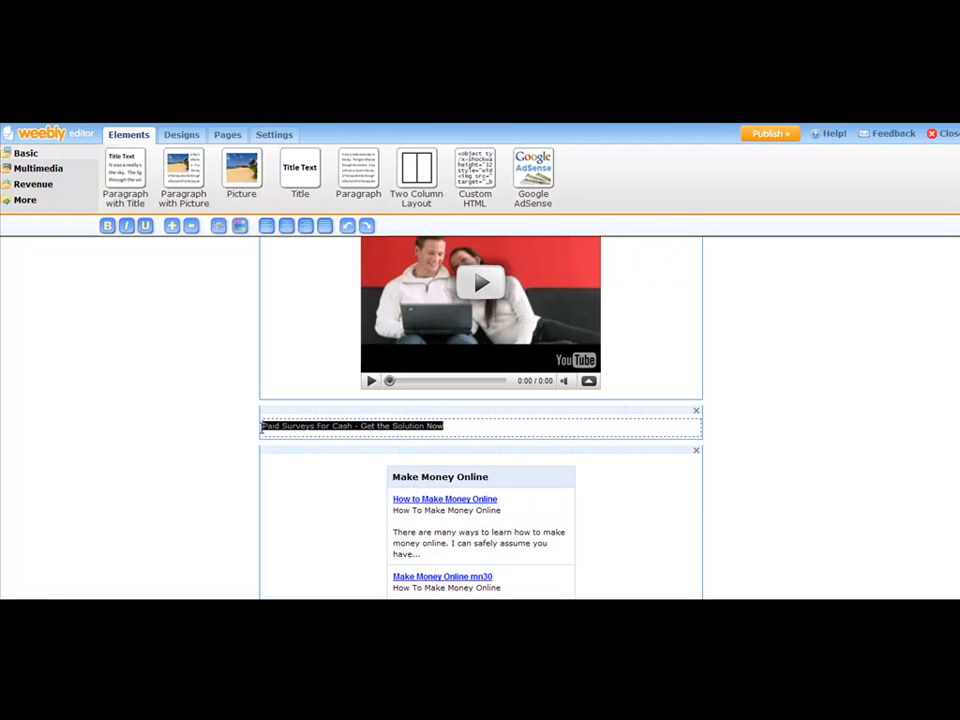
pyautogui.click(287, 227)
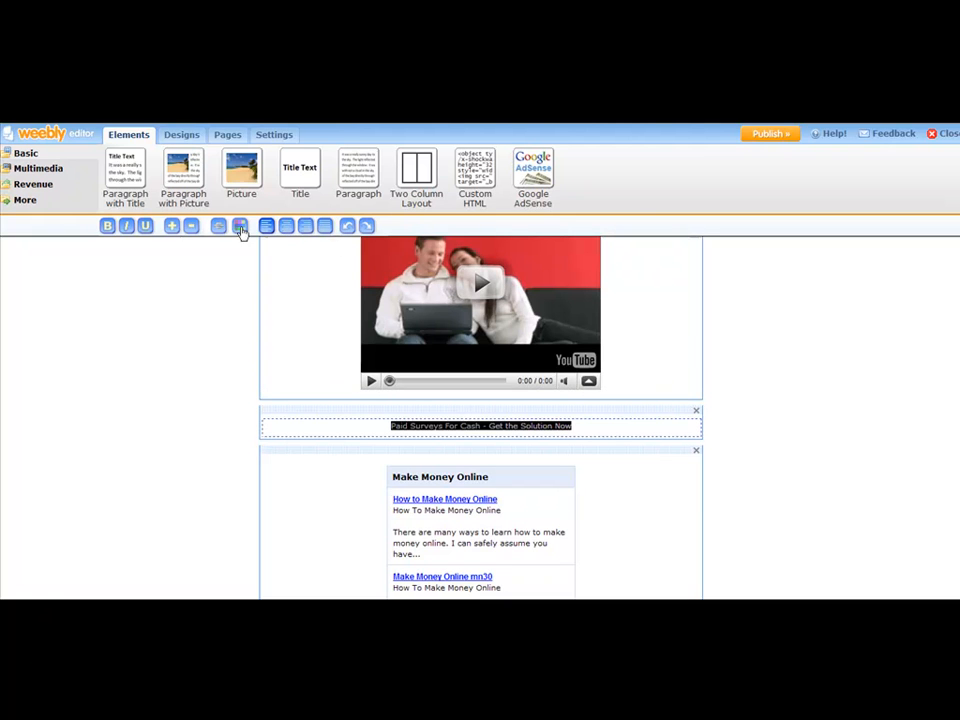
pyautogui.click(107, 226)
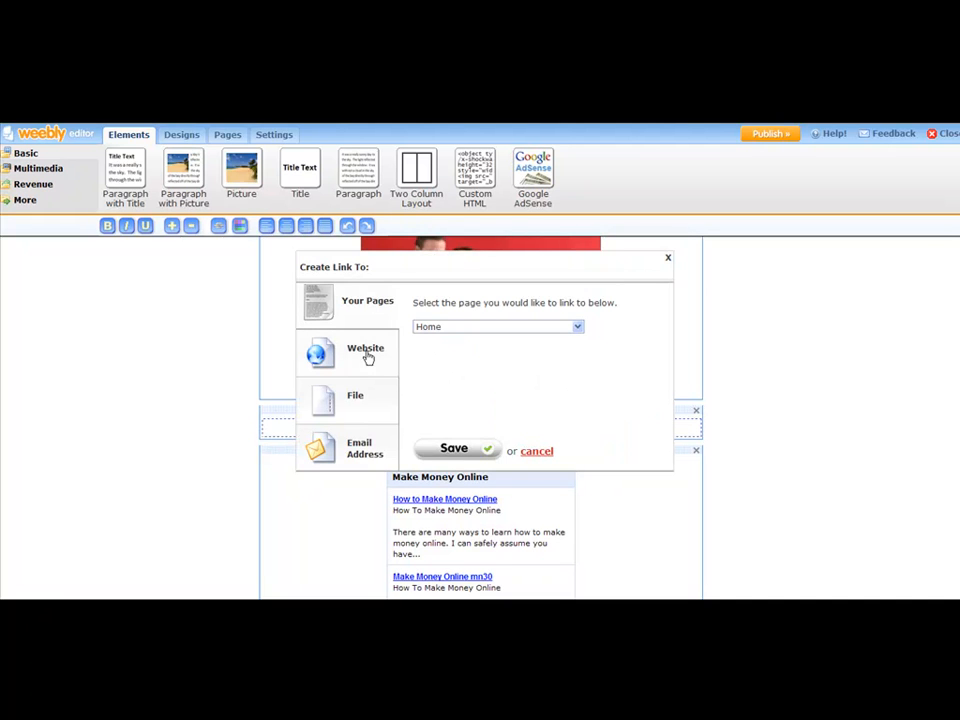
# Link the paragraph text to the website poinurl.com/moneysurvey and save the link.
pyautogui.click(366, 355)
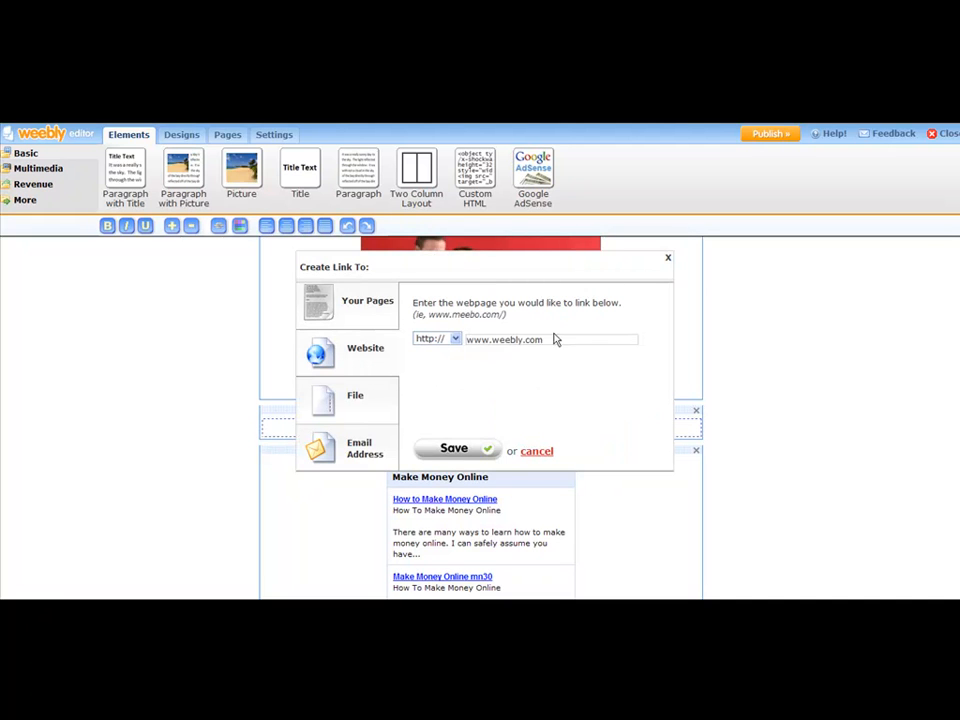
pyautogui.moveTo(559, 339); pyautogui.dragTo(457, 339)
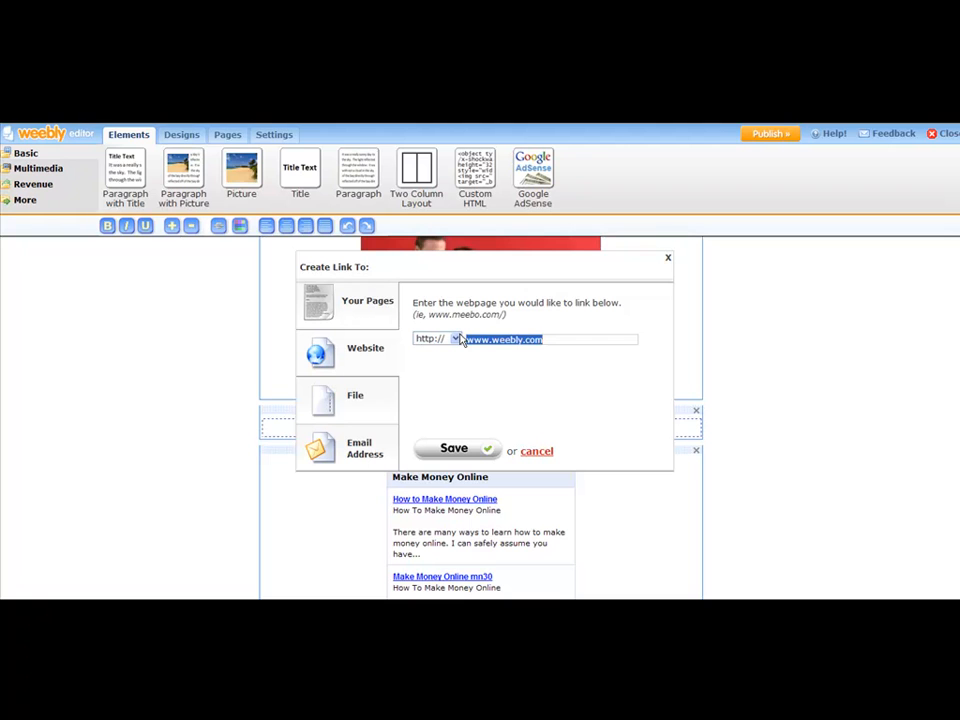
pyautogui.write('poinurl.com/mon')
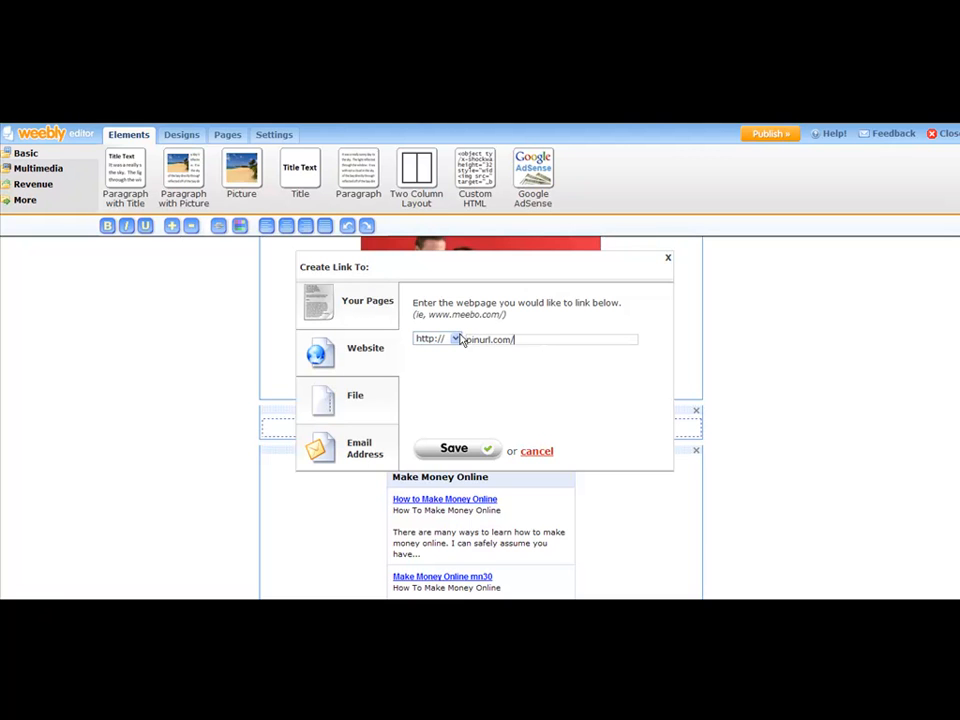
pyautogui.write('eysurvey')
pyautogui.click(455, 449)
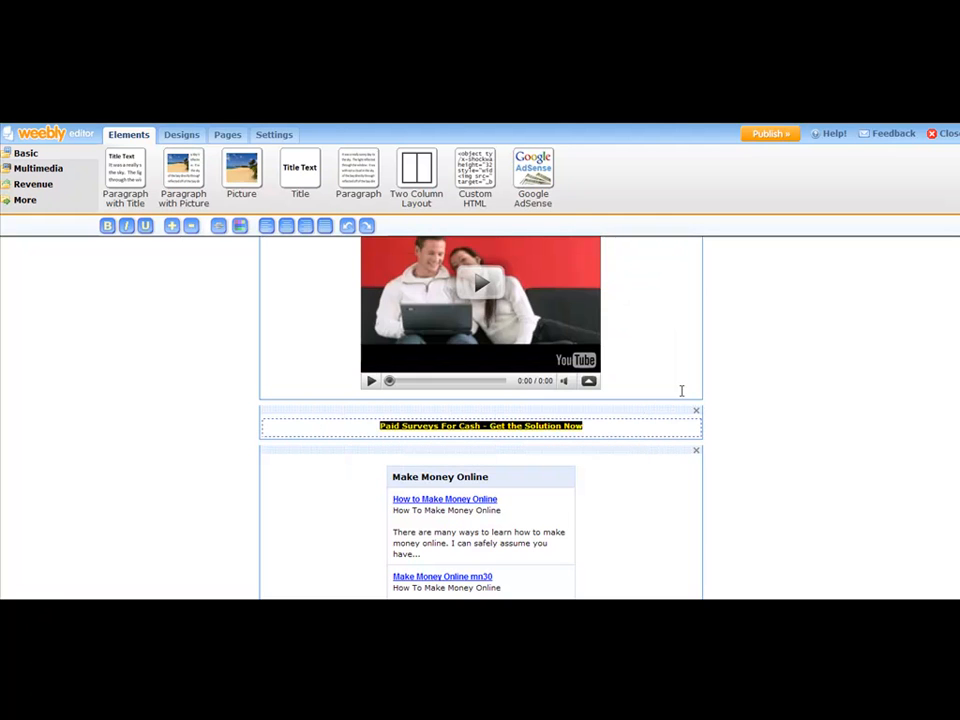
pyautogui.click(630, 431)
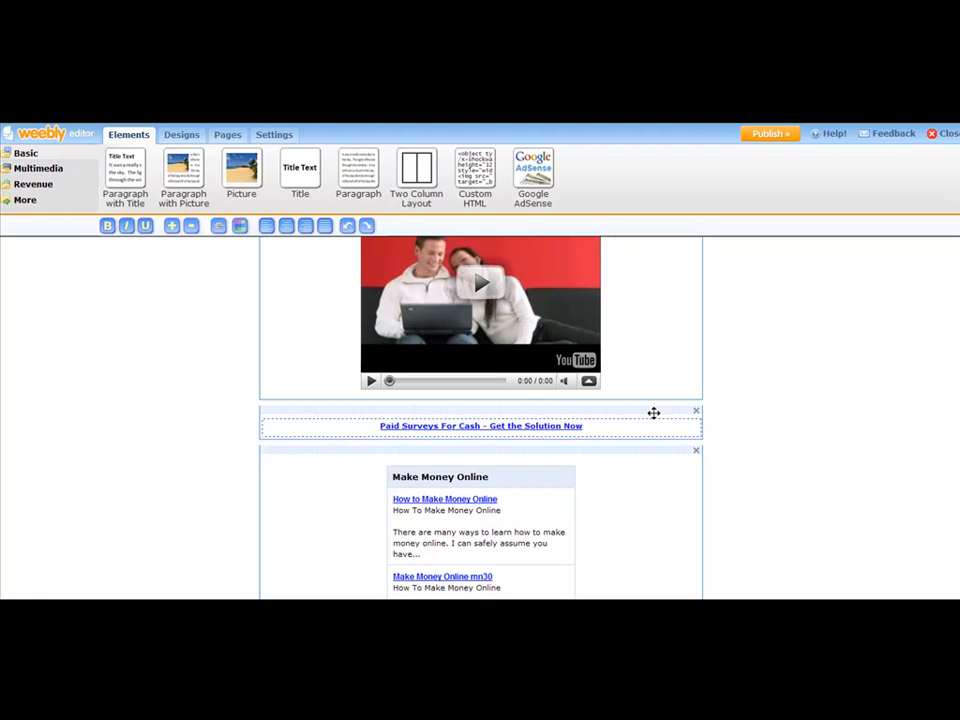
# Start publishing the site and choose a subdomain of weebly.com as its address.
pyautogui.scroll(-5, 653, 413)
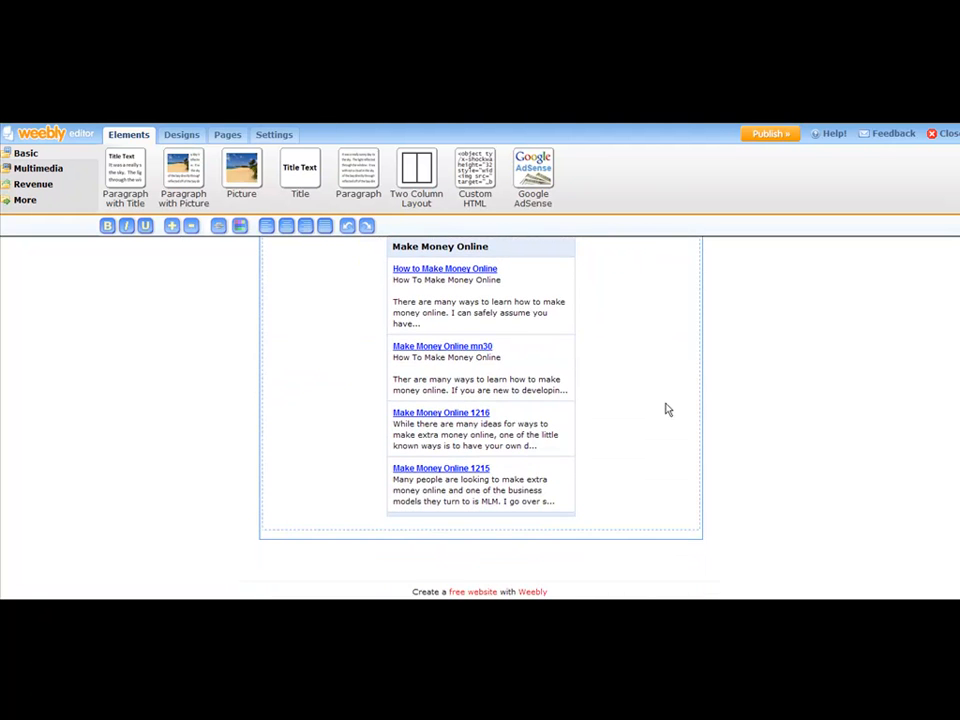
pyautogui.scroll(10, 669, 400)
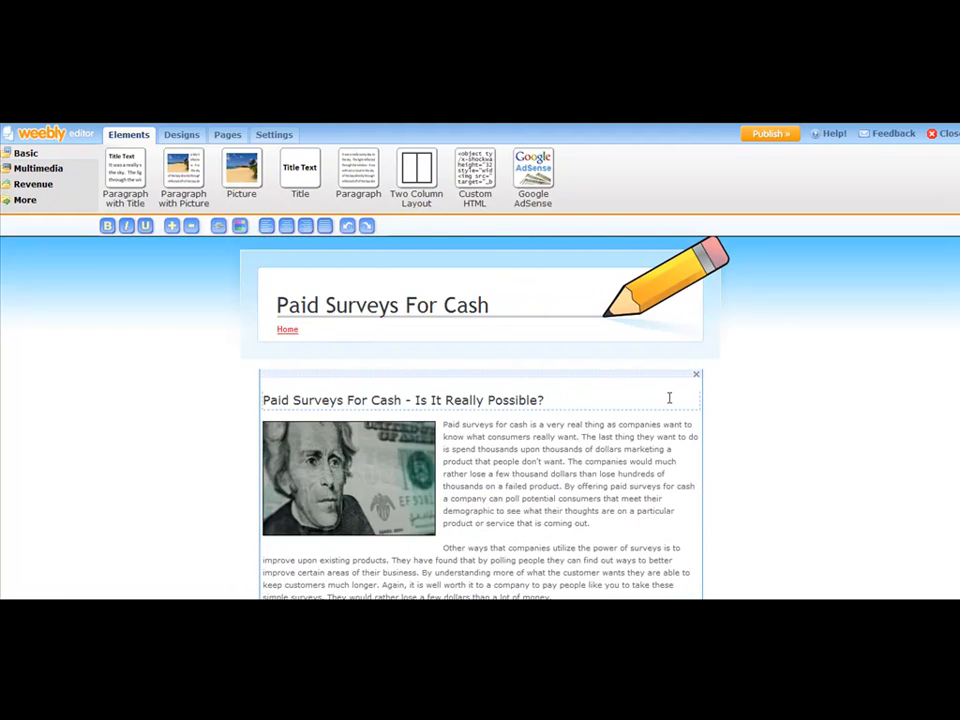
pyautogui.scroll(-8, 672, 398)
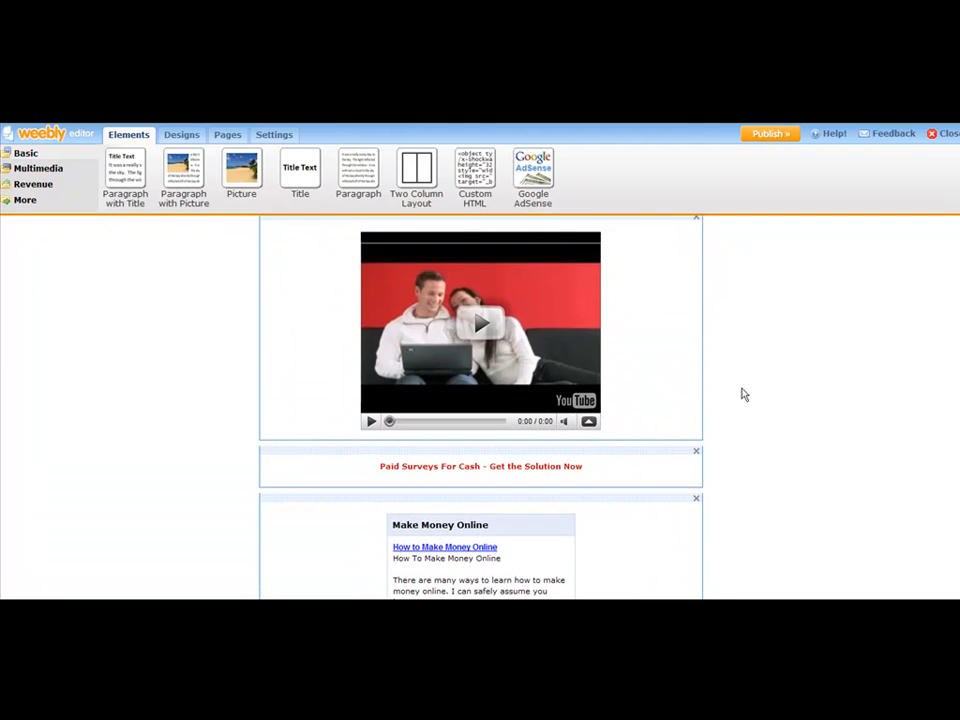
pyautogui.scroll(5, 743, 391)
pyautogui.scroll(4, 743, 391)
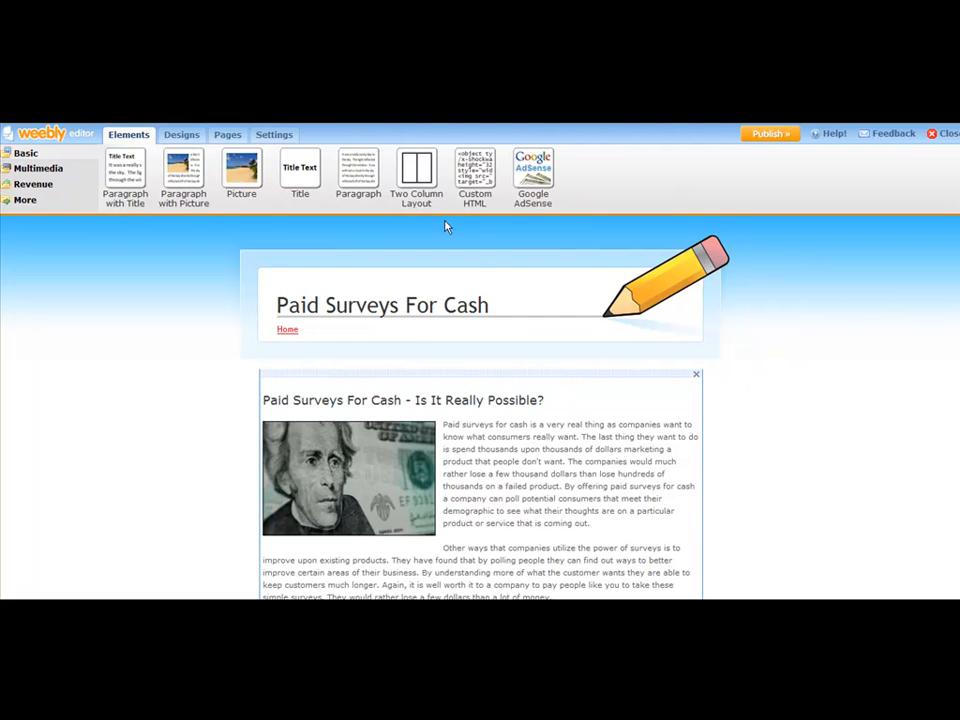
pyautogui.click(766, 137)
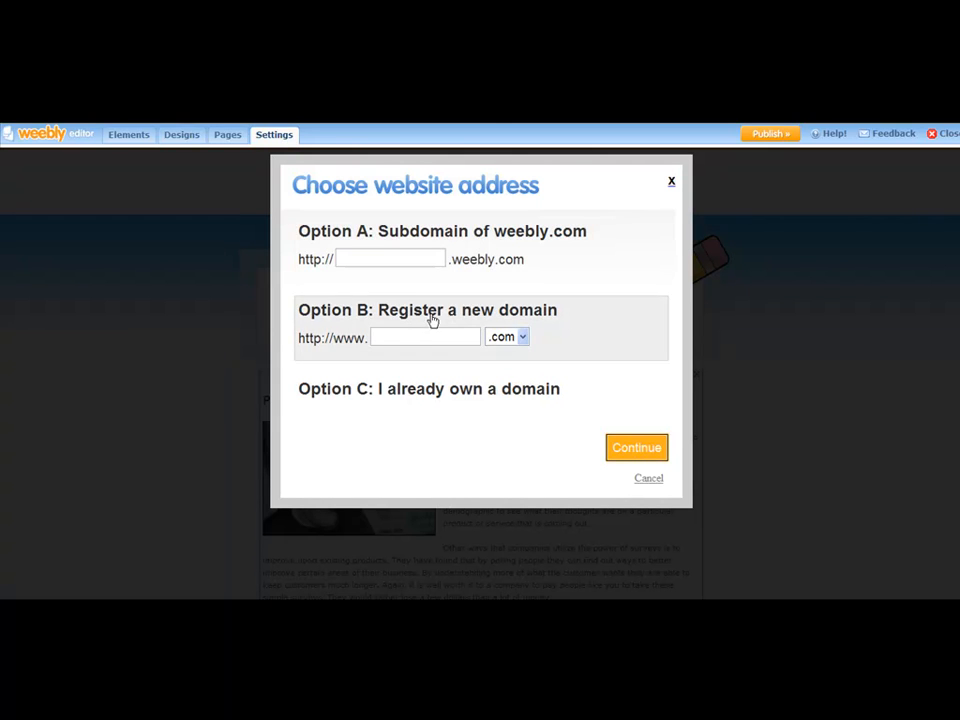
pyautogui.click(392, 254)
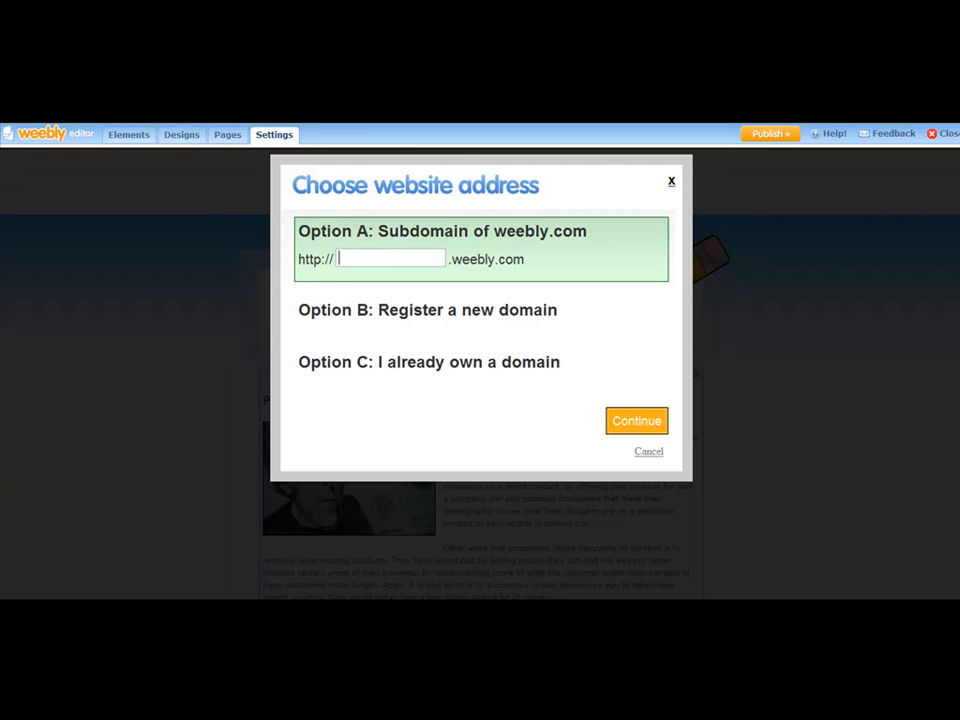
# Copy the title Paid Surveys For Cash from the article in Notepad and paste it into the subdomain field.
pyautogui.click(589, 521)
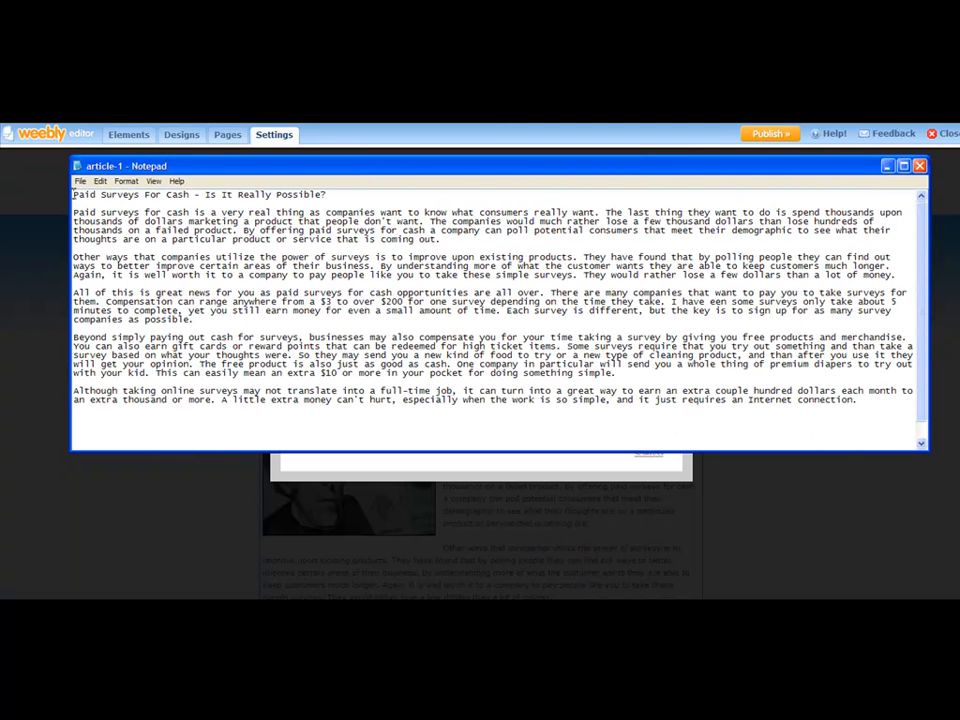
pyautogui.moveTo(73, 194); pyautogui.dragTo(189, 195)
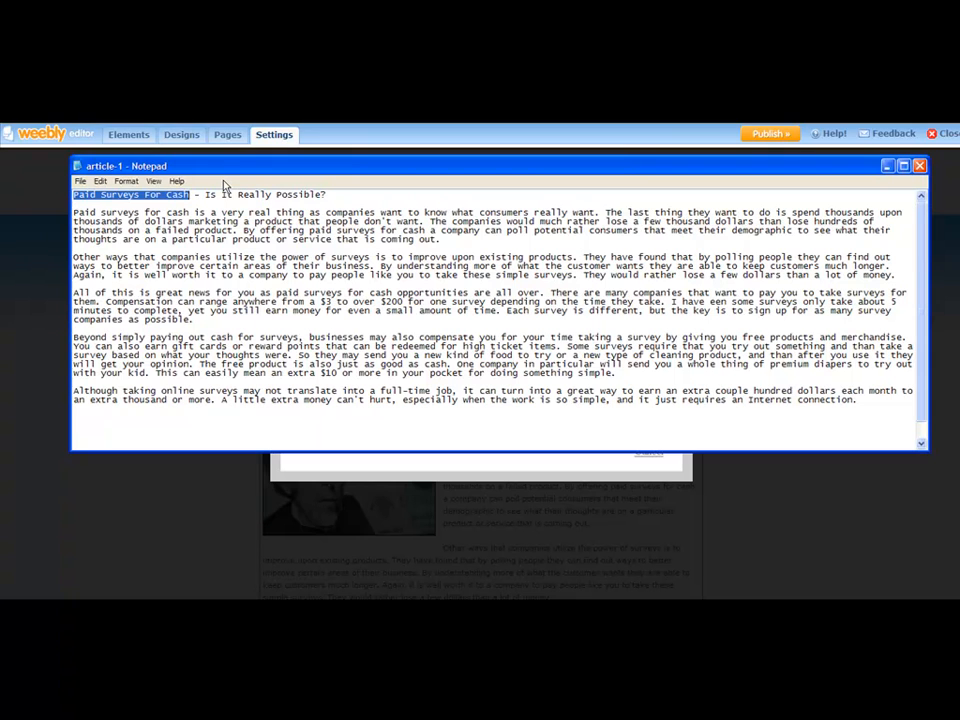
pyautogui.rightClick(176, 198)
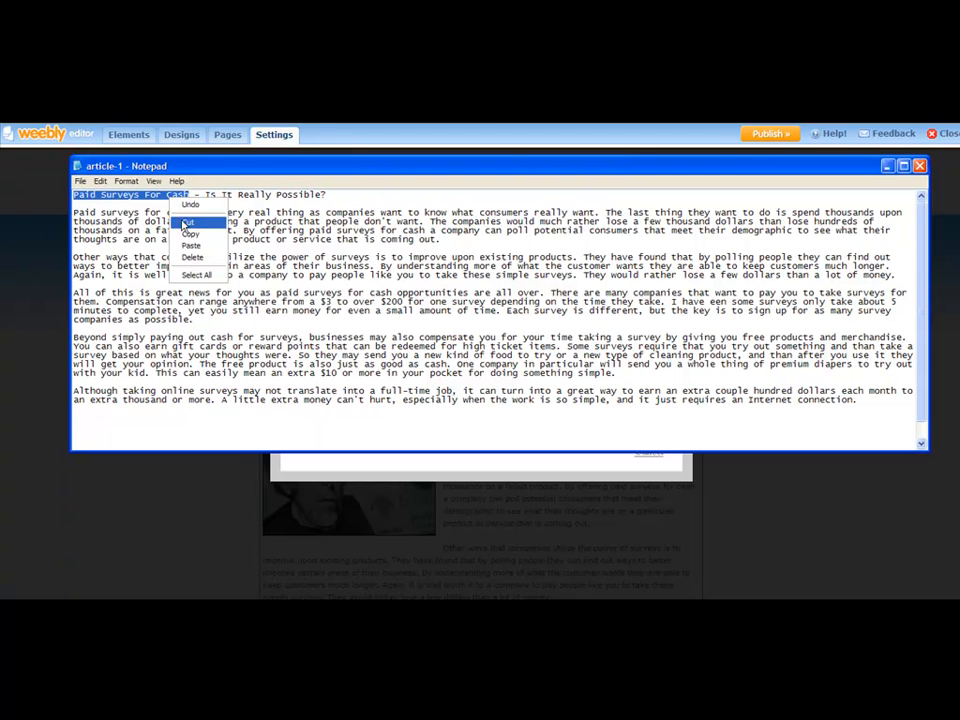
pyautogui.click(185, 230)
pyautogui.click(249, 455)
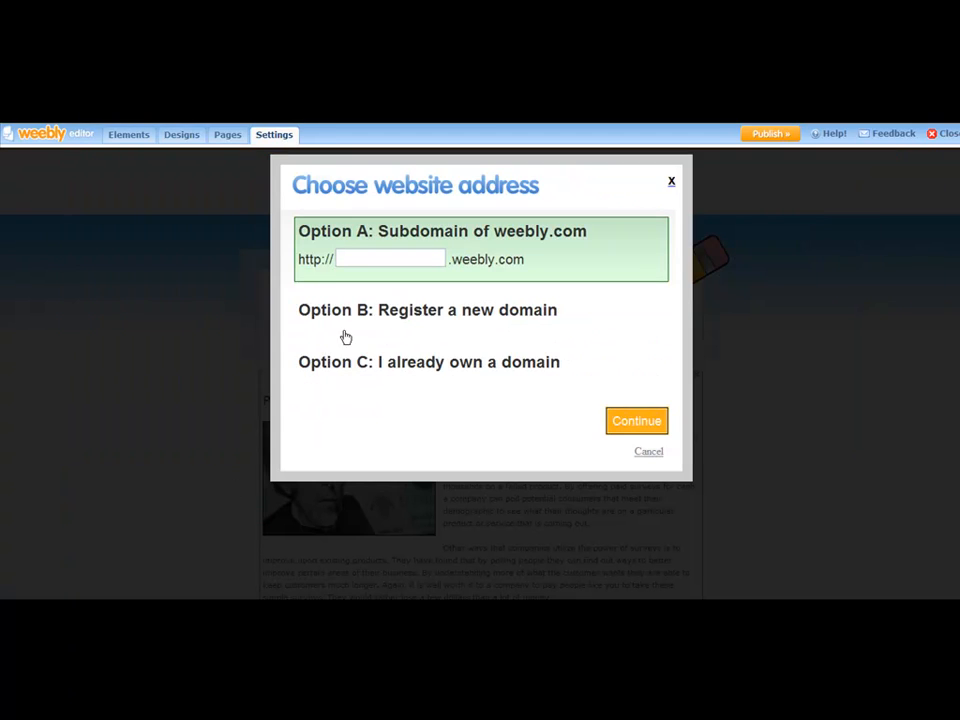
pyautogui.click(351, 256)
pyautogui.rightClick(353, 256)
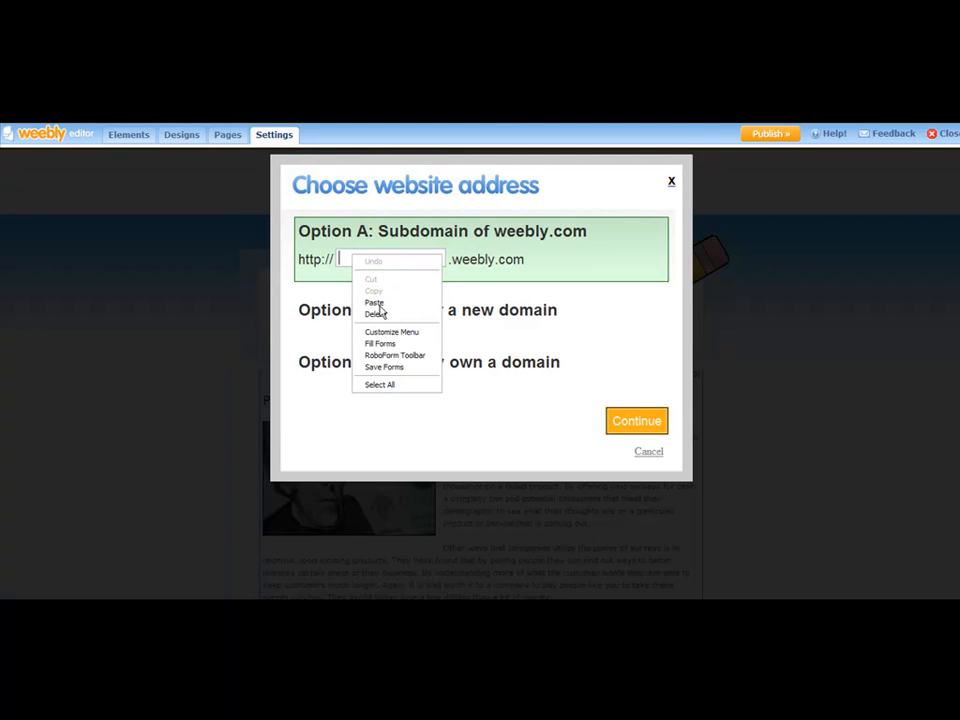
pyautogui.click(369, 304)
# Edit the pasted subdomain into paidsurveysforcash without spaces.
pyautogui.doubleClick(424, 258)
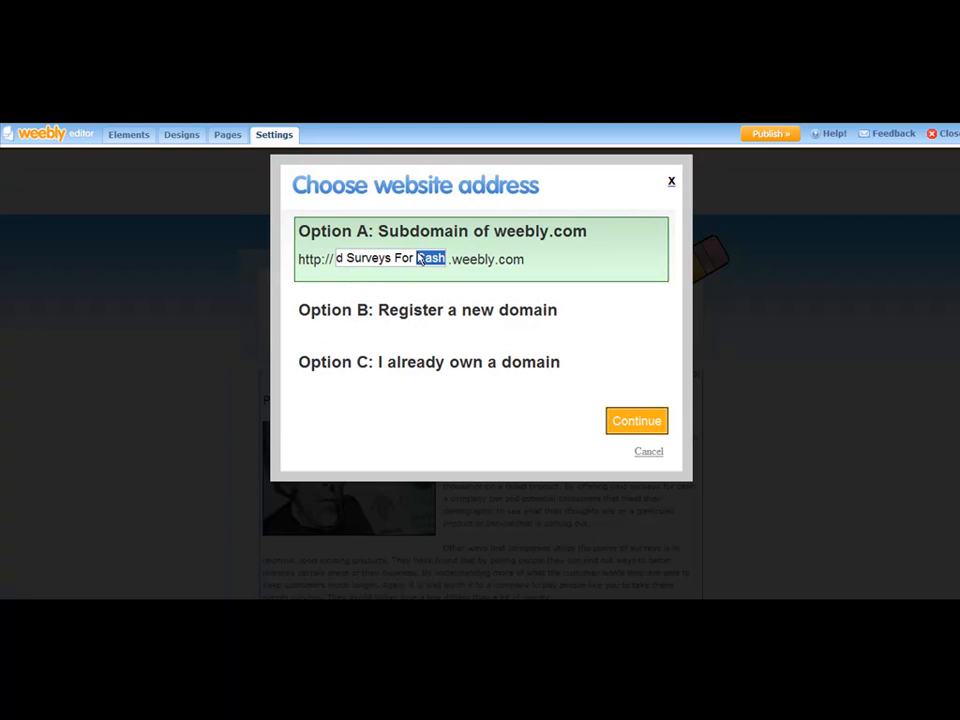
pyautogui.click(424, 256)
pyautogui.press('BackSpace')
pyautogui.press('BackSpace')
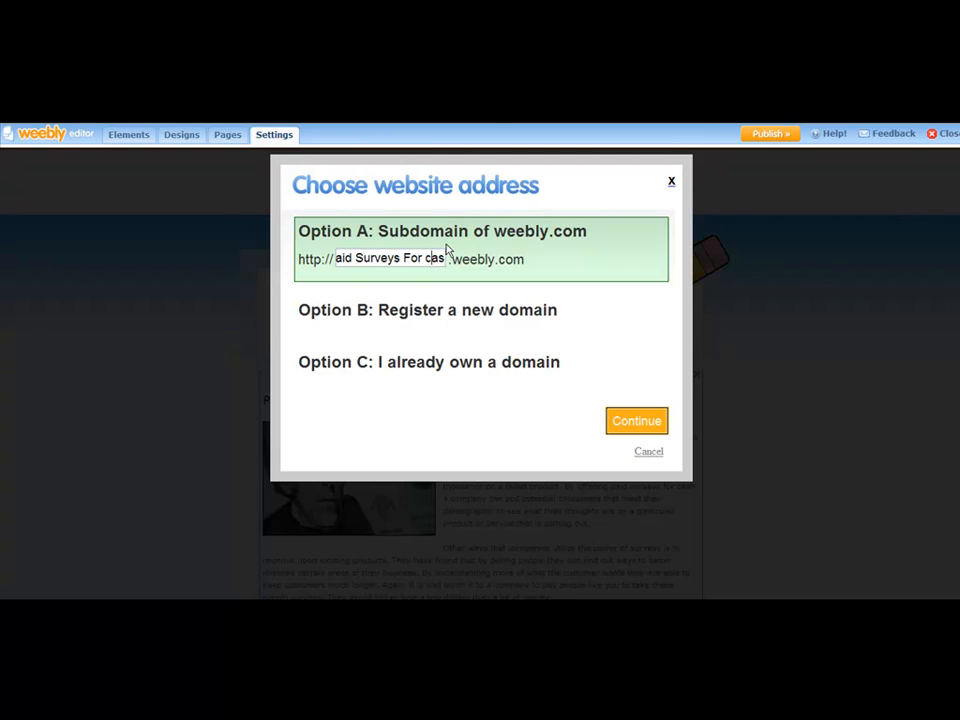
pyautogui.write('c')
pyautogui.press('BackSpace')
pyautogui.write('f')
pyautogui.press('BackSpace')
pyautogui.press('Left')
pyautogui.press('Left')
pyautogui.press('Left')
pyautogui.press('Left')
pyautogui.press('Left')
pyautogui.press('Left')
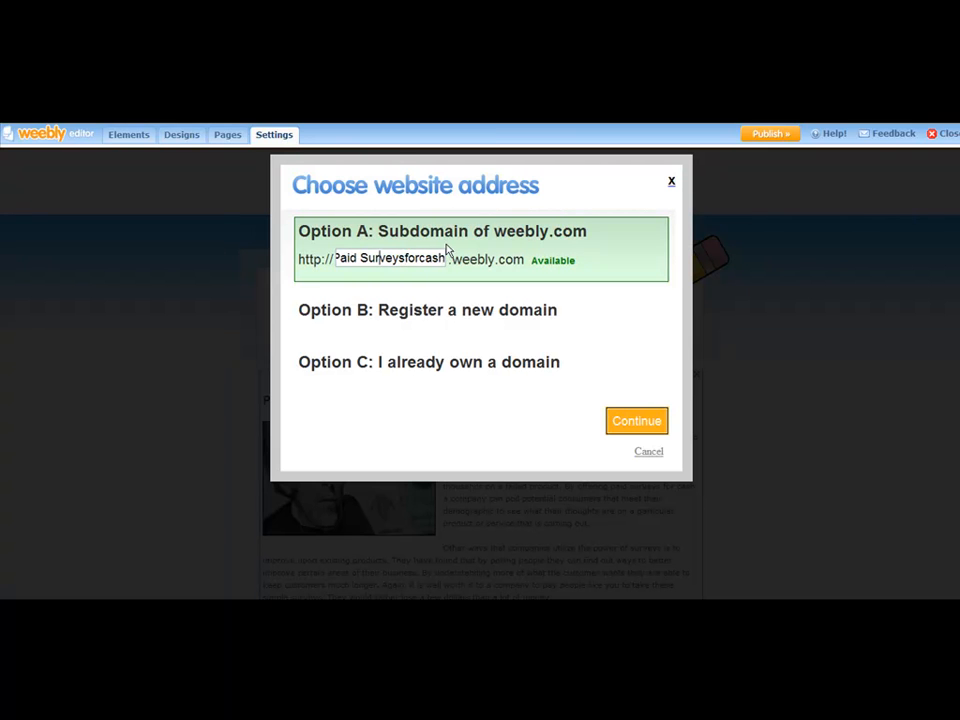
pyautogui.press('BackSpace')
pyautogui.write('s')
pyautogui.press('Left')
pyautogui.press('BackSpace')
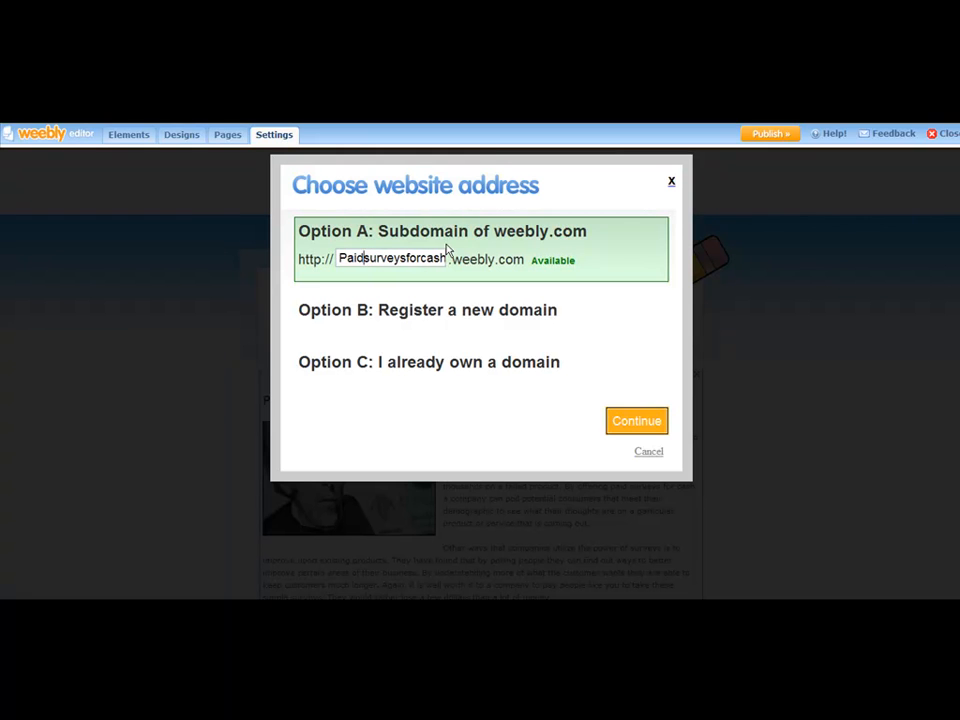
pyautogui.press('BackSpace')
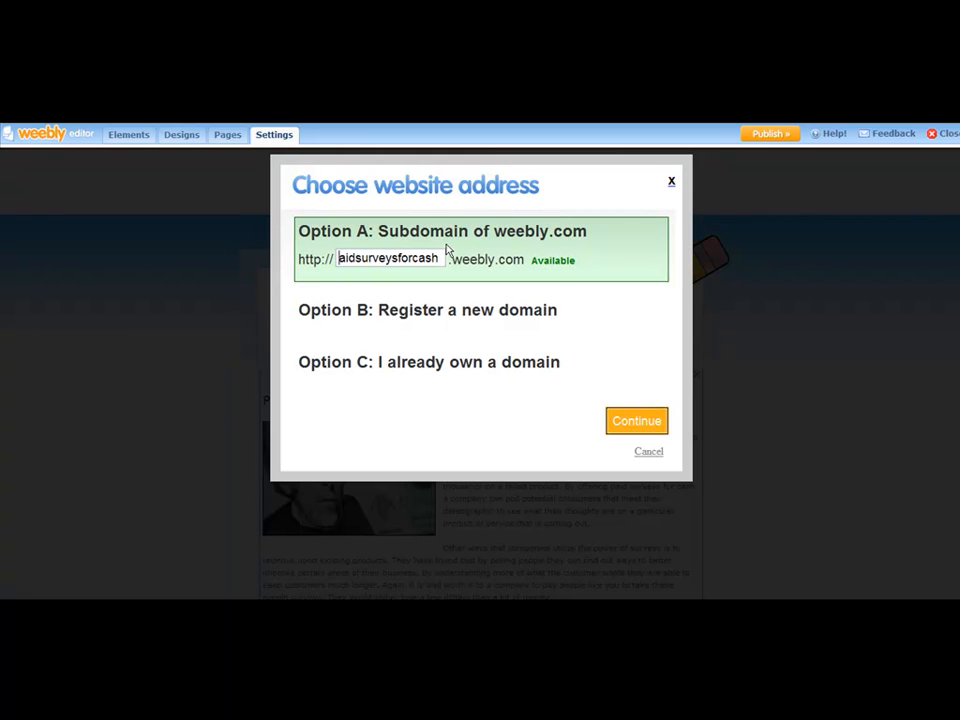
pyautogui.write('p')
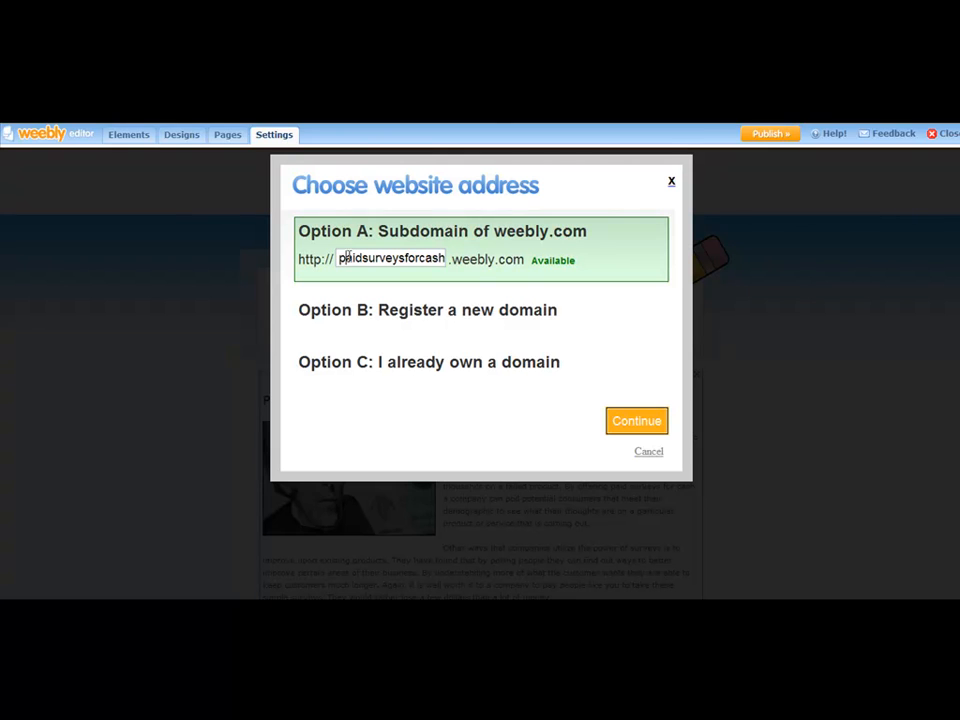
# Try the subdomain weightloss in the address field.
pyautogui.moveTo(339, 258); pyautogui.dragTo(444, 262)
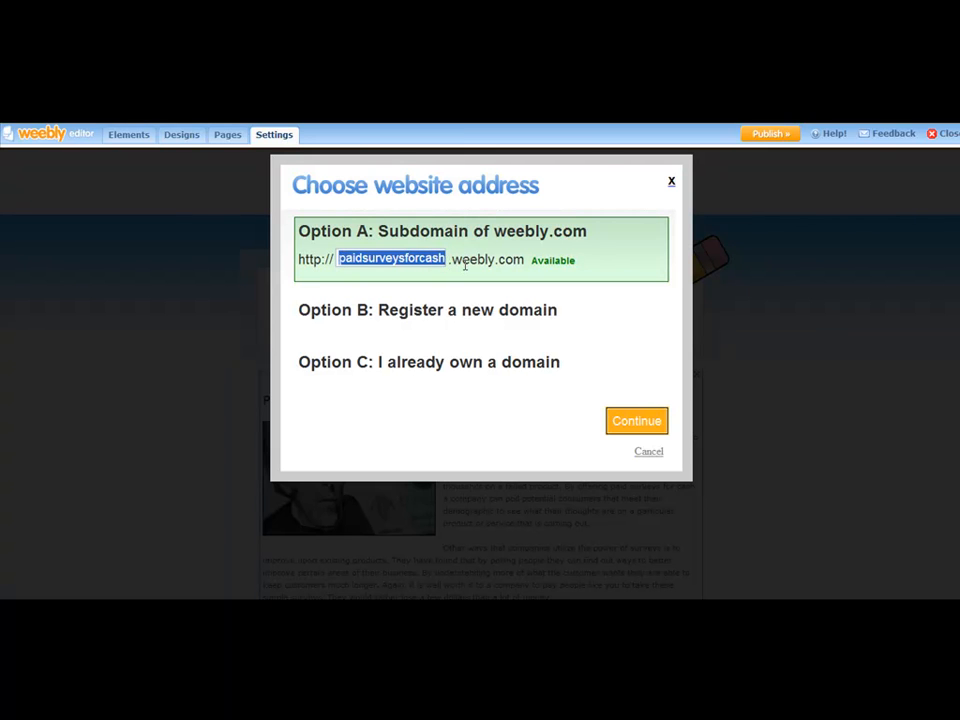
pyautogui.click(484, 213)
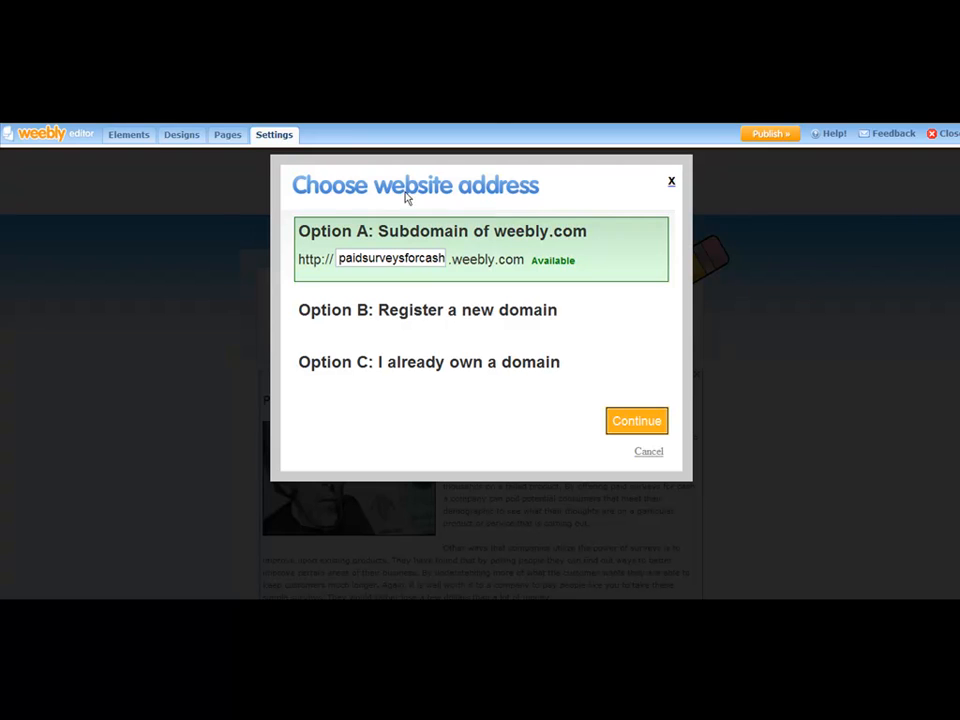
pyautogui.moveTo(443, 258); pyautogui.dragTo(327, 252)
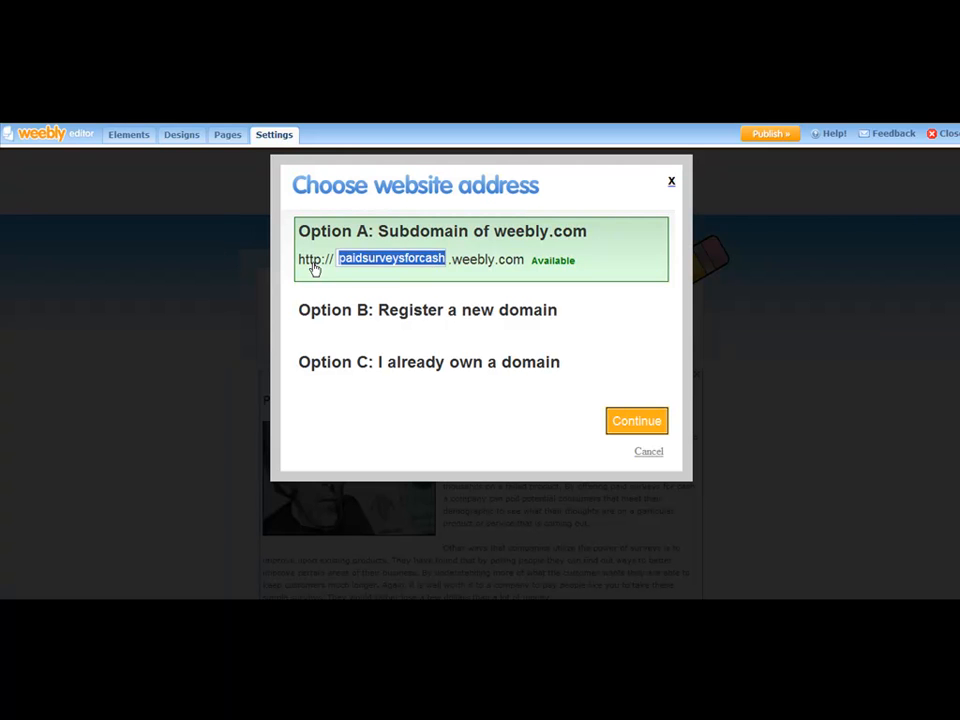
pyautogui.write('weightloss')
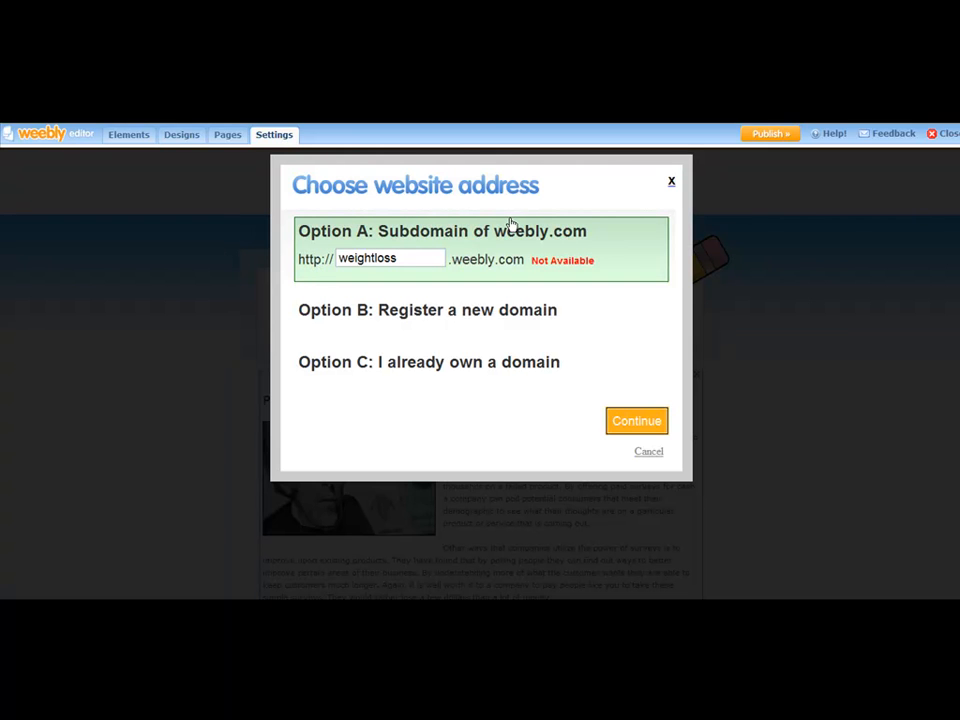
pyautogui.write('123')
pyautogui.press('BackSpace')
pyautogui.press('BackSpace')
pyautogui.press('BackSpace')
pyautogui.press('BackSpace')
pyautogui.press('BackSpace')
pyautogui.press('BackSpace')
pyautogui.press('BackSpace')
pyautogui.press('BackSpace')
pyautogui.press('BackSpace')
pyautogui.press('BackSpace')
pyautogui.press('BackSpace')
pyautogui.press('BackSpace')
pyautogui.press('BackSpace')
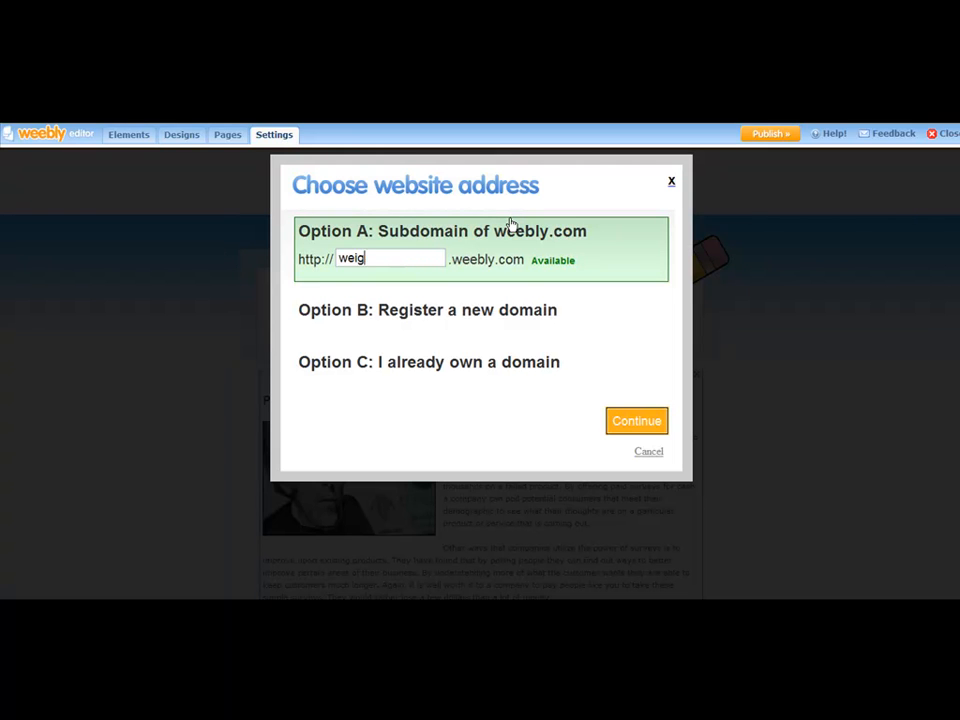
# Enter paidsurveysforcash as the subdomain and continue publishing.
pyautogui.write('paidsurveysforcash')
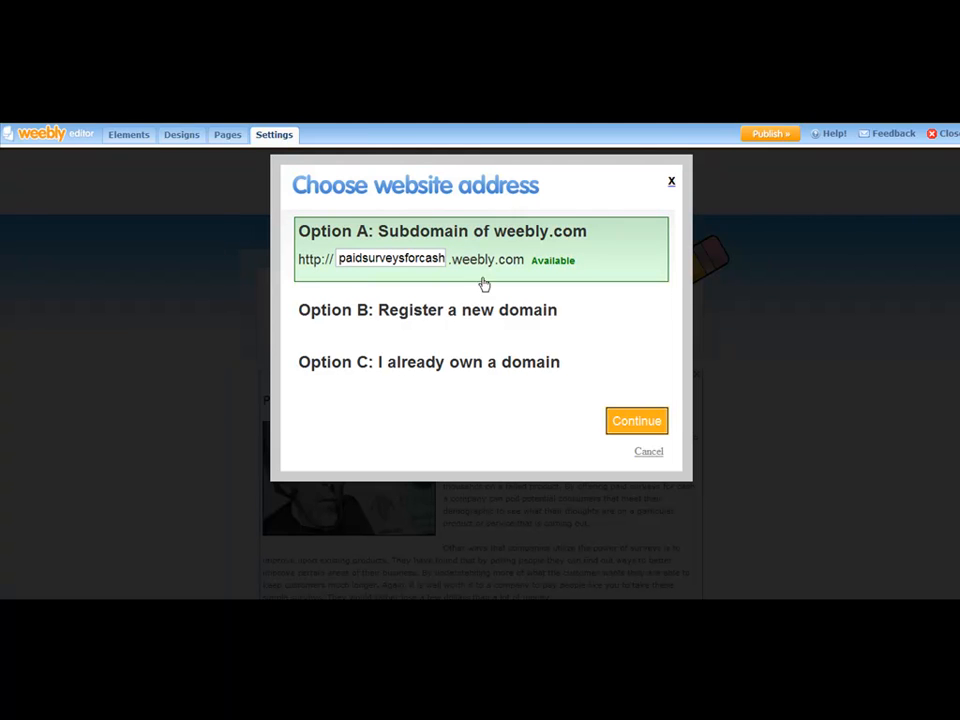
pyautogui.click(578, 521)
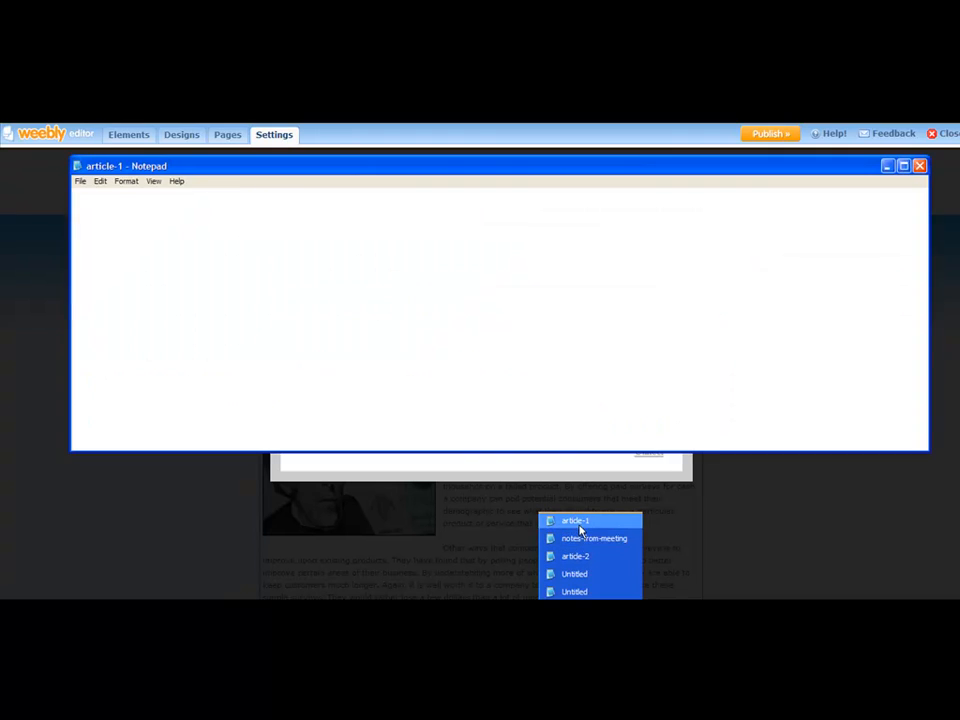
pyautogui.click(191, 471)
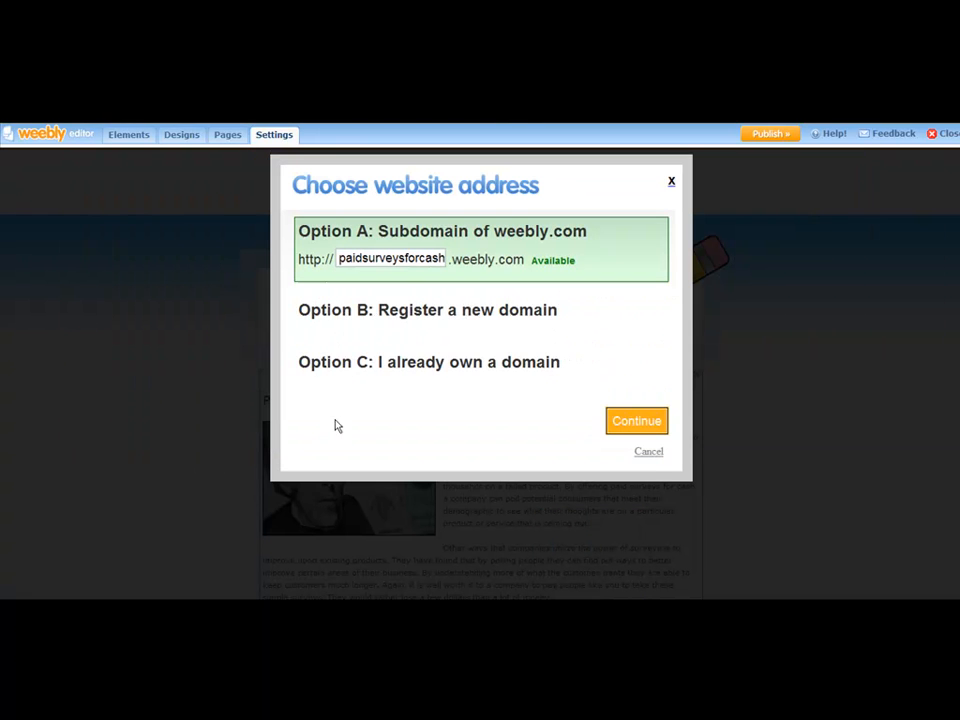
pyautogui.click(619, 424)
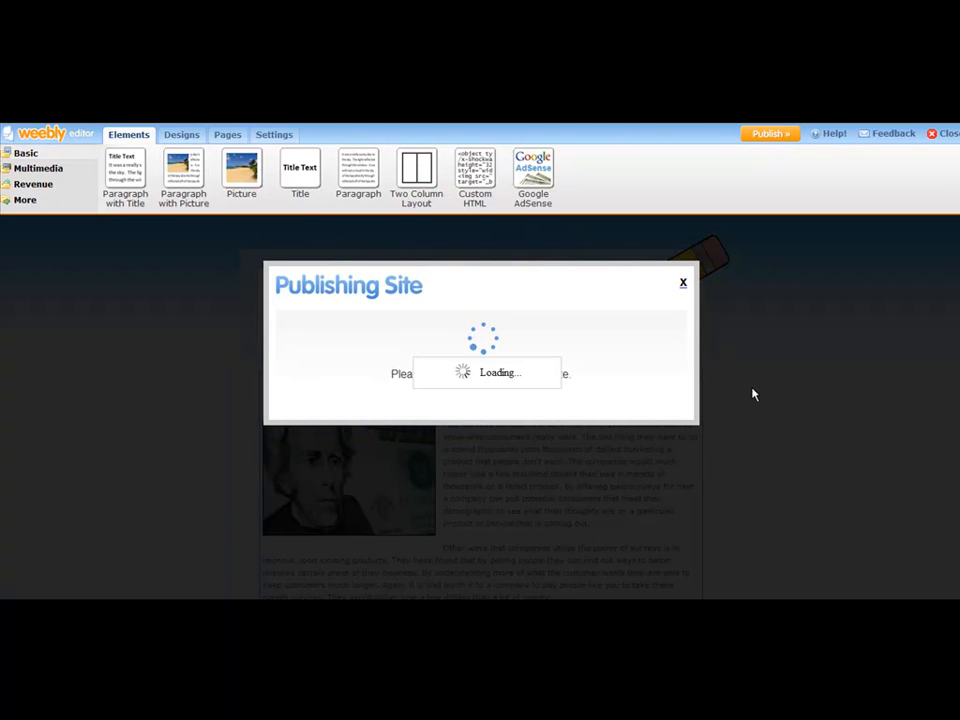